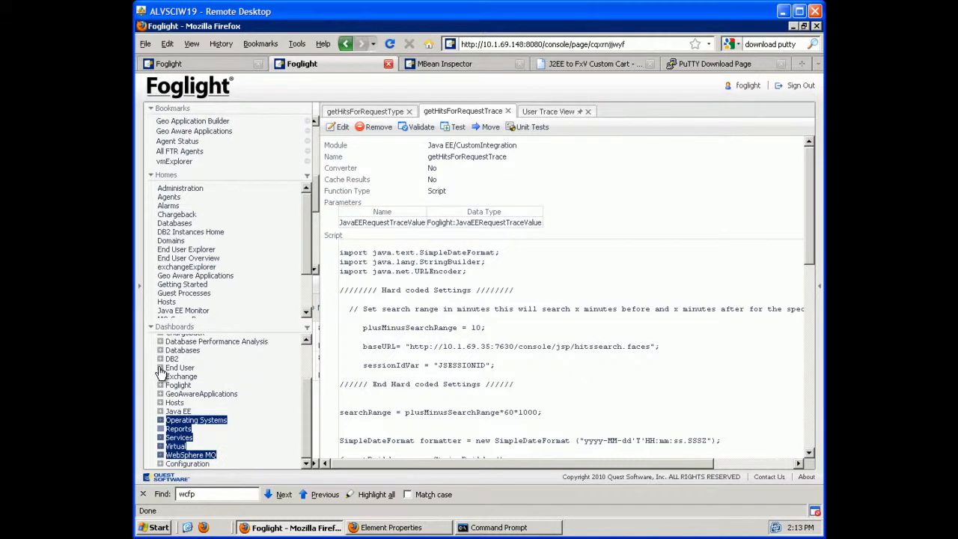
Open the Java EE Monitor dashboard and drill into the completed calls of the POST /patient/login.do request
click(160, 412)
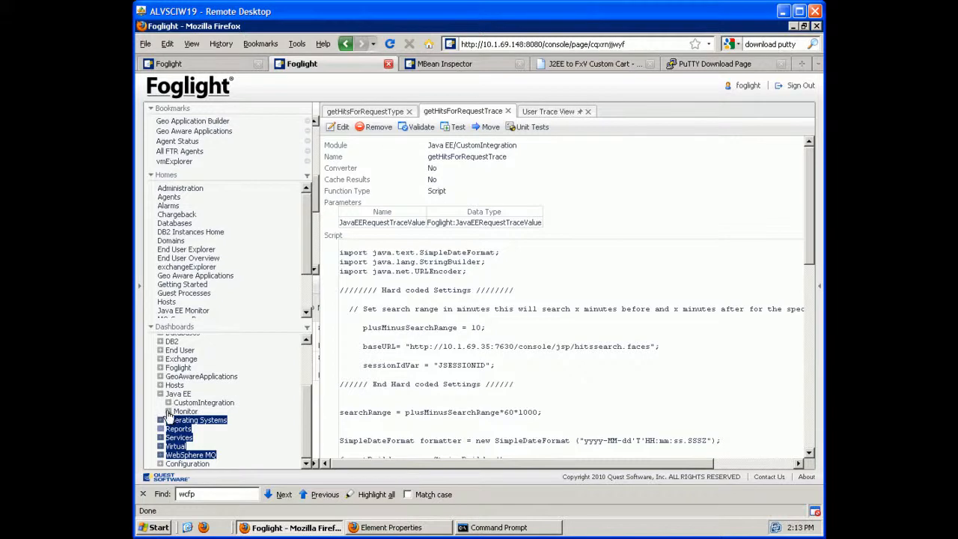
click(186, 413)
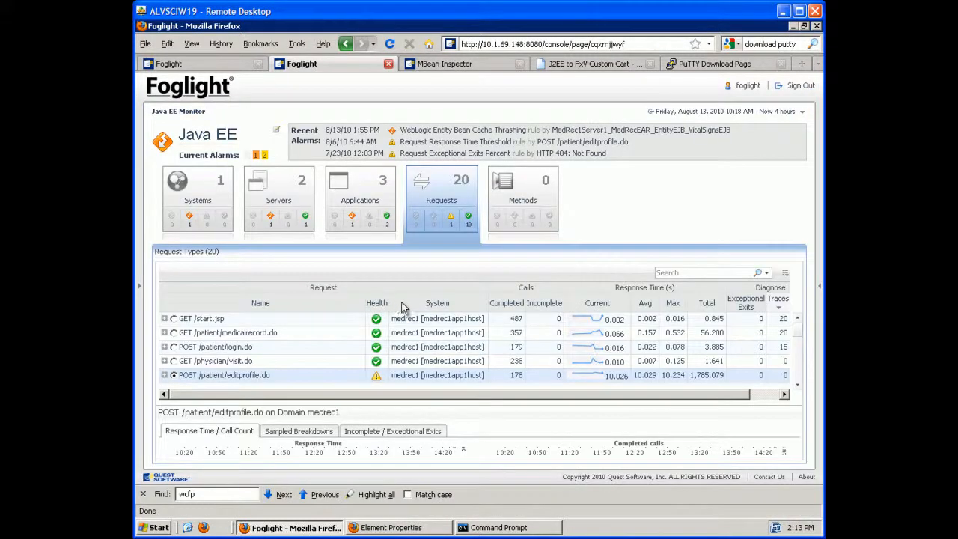
click(518, 349)
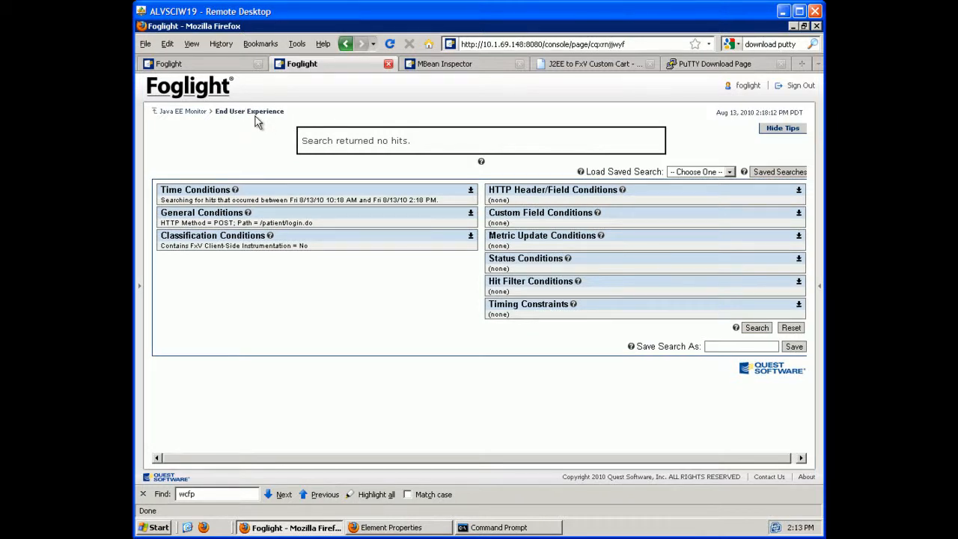
Return to the Java EE Monitor and open the end-user hits for the completed calls of POST /patient/editprofile.do
click(194, 114)
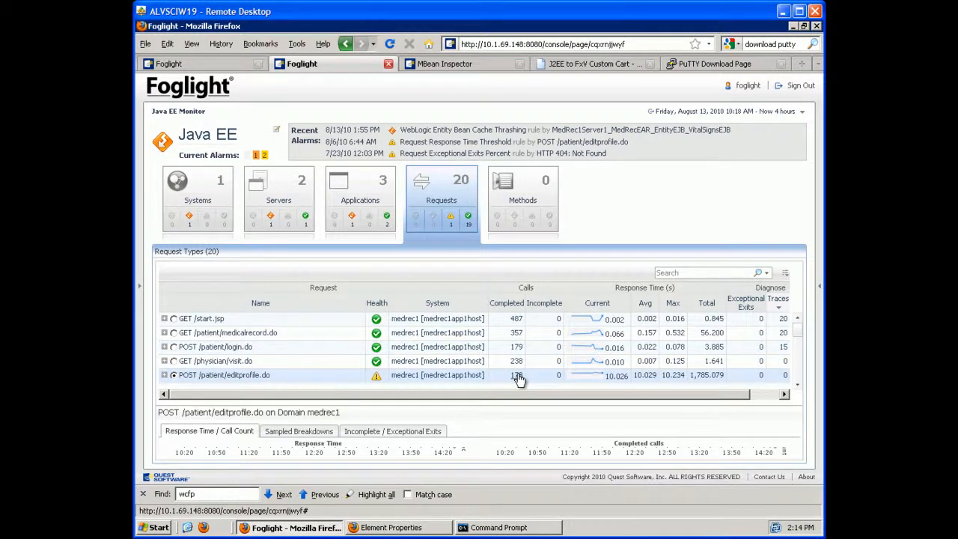
click(517, 376)
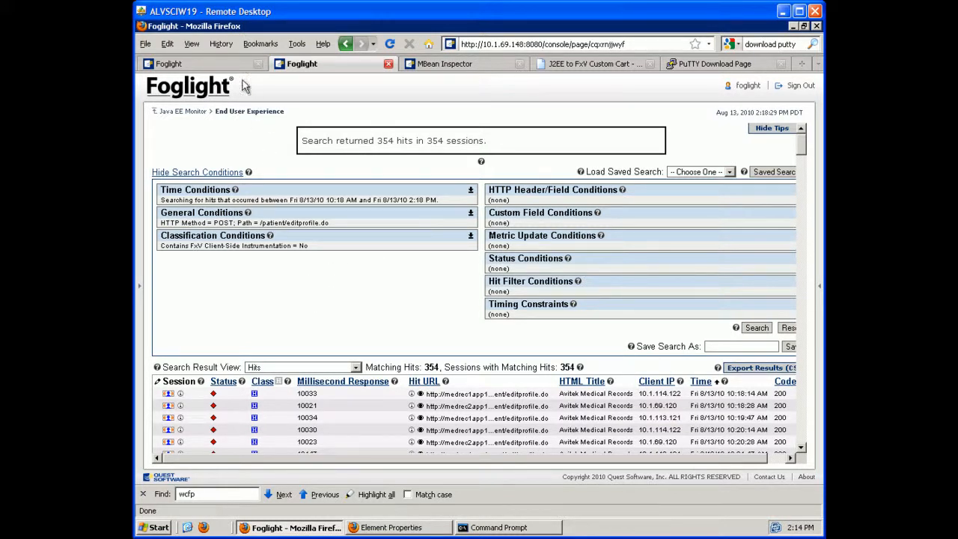
click(223, 62)
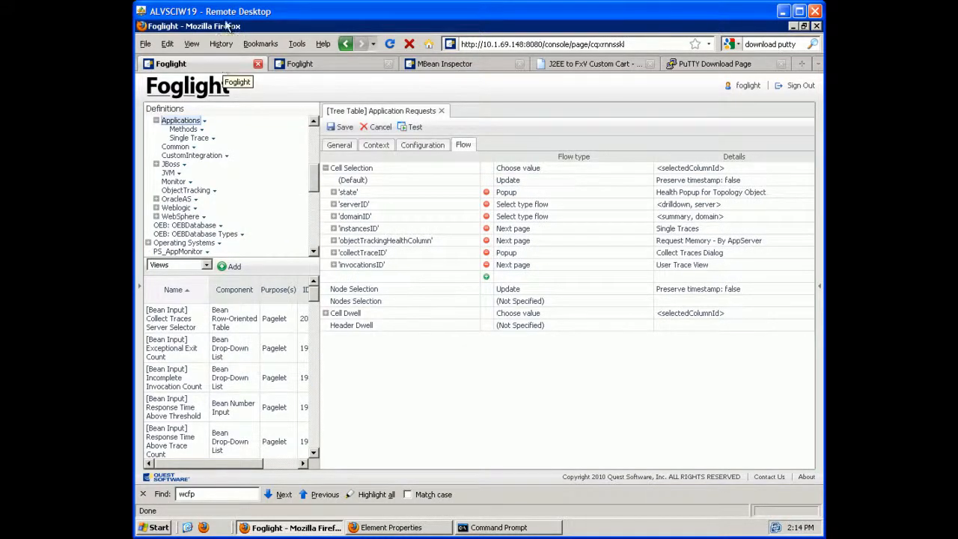
click(323, 65)
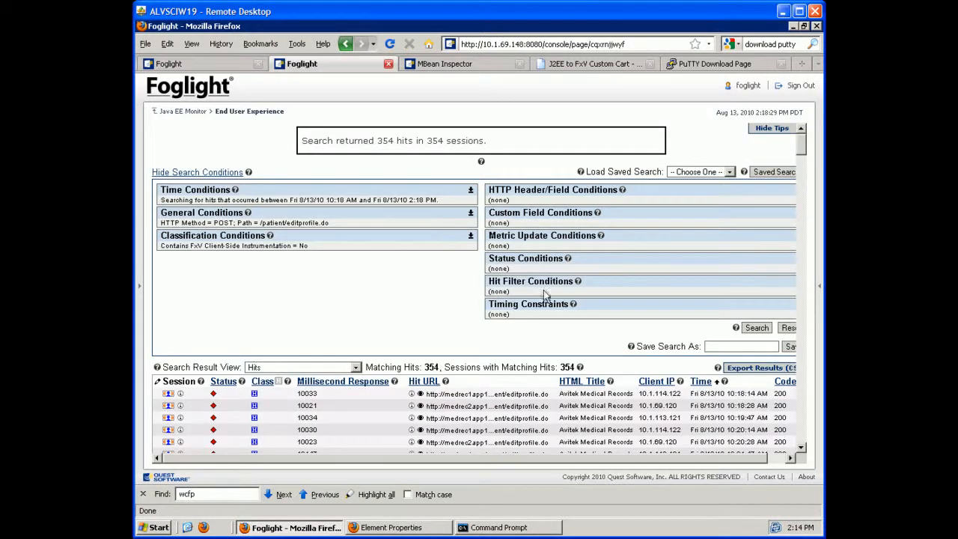
From the Java EE Monitor, open the traces of POST /patient/login.do and replay the user session of the first single trace
click(181, 112)
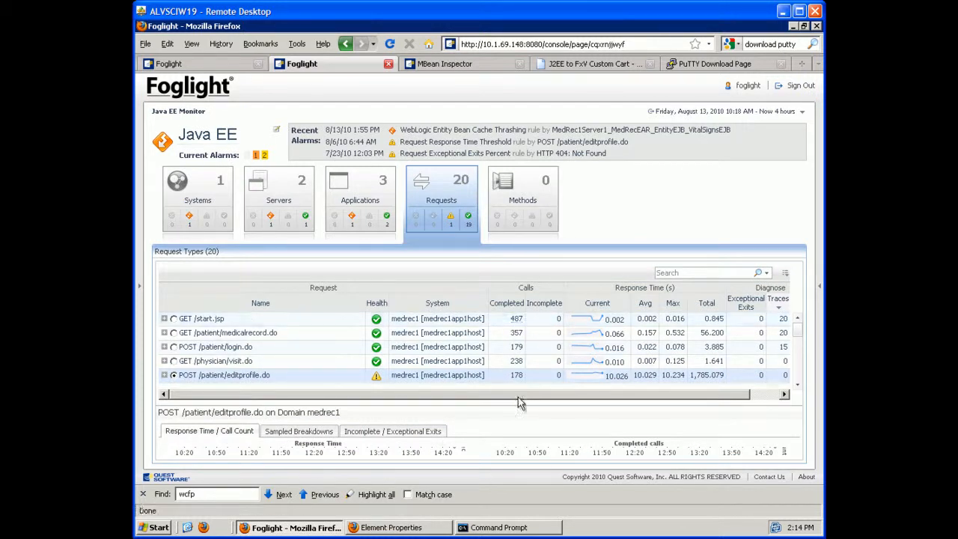
drag(519, 397, 620, 403)
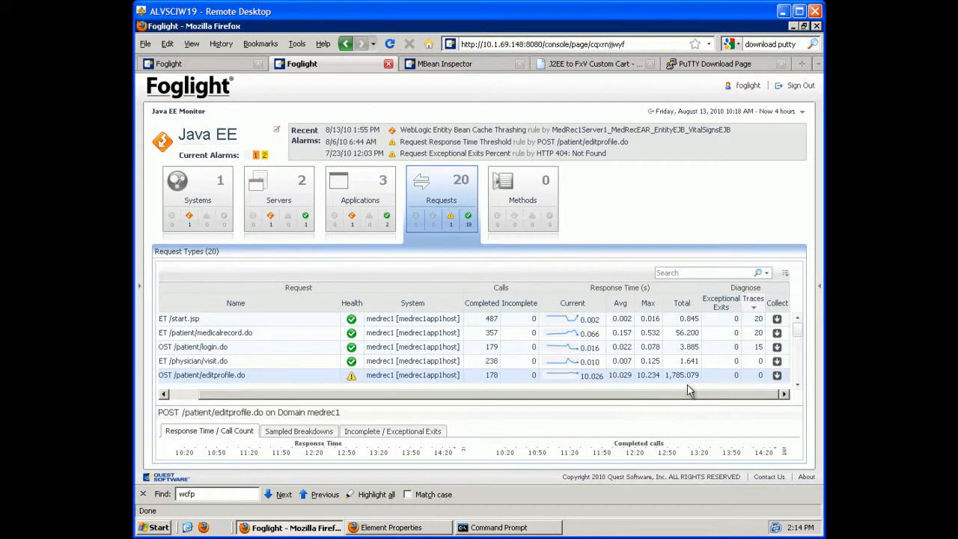
click(759, 347)
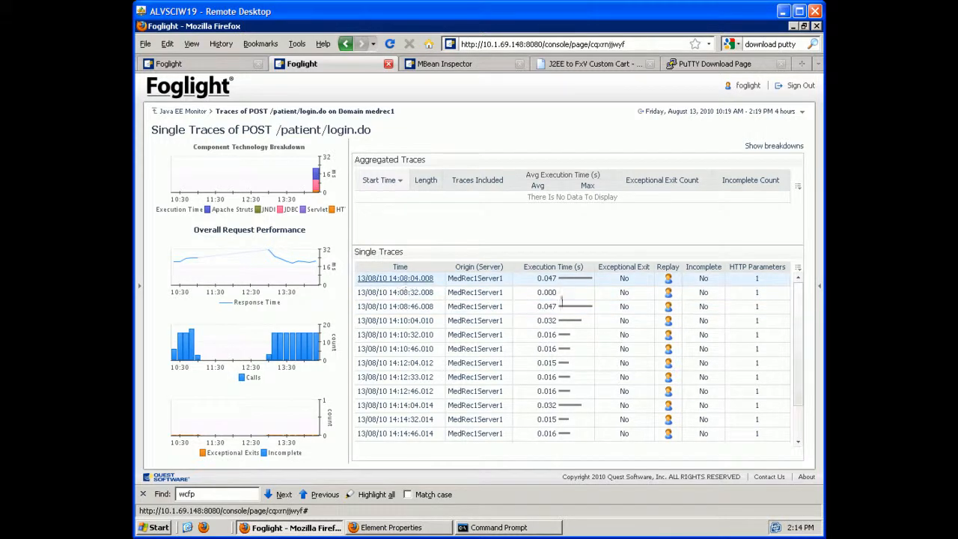
click(669, 280)
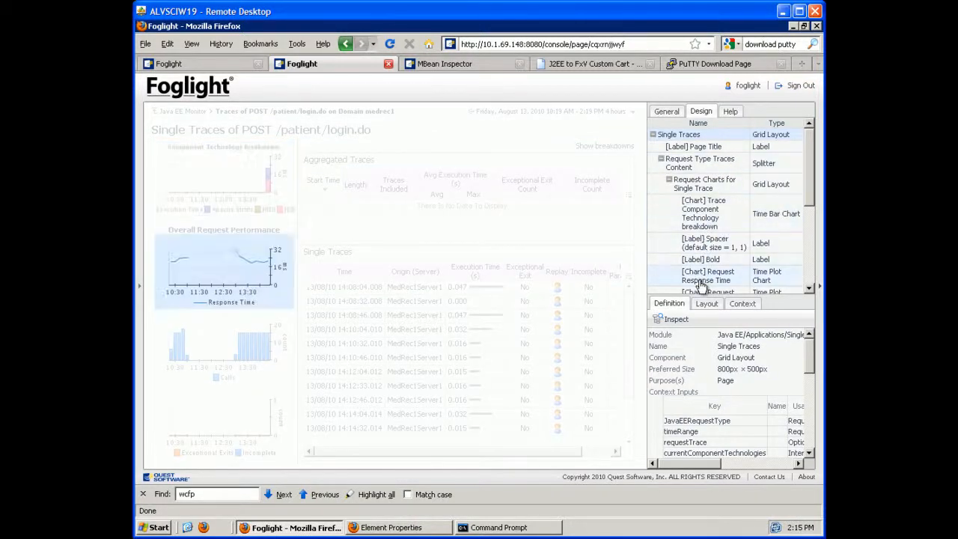
Inspect the Request Type Traces Table from the Single Traces page design and open its configuration for editing
drag(807, 196, 809, 292)
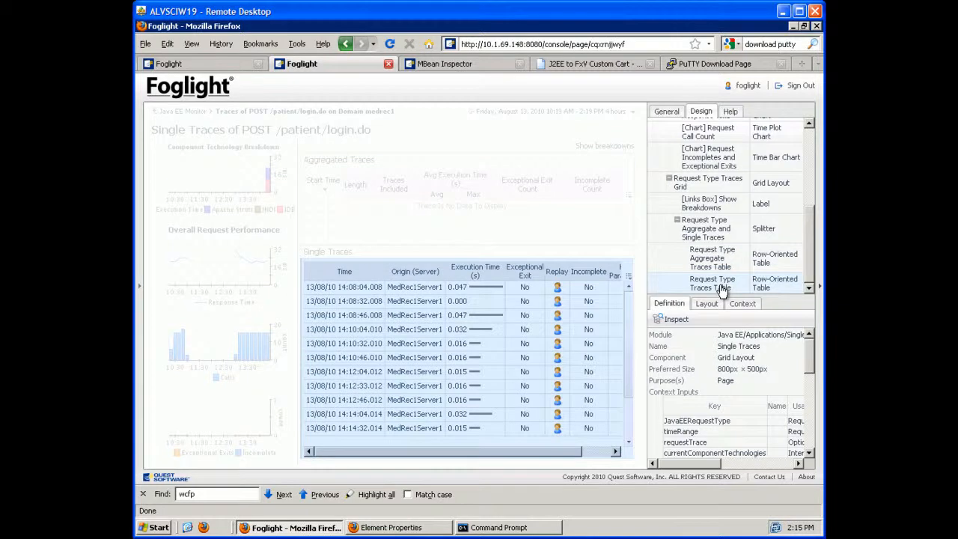
click(720, 289)
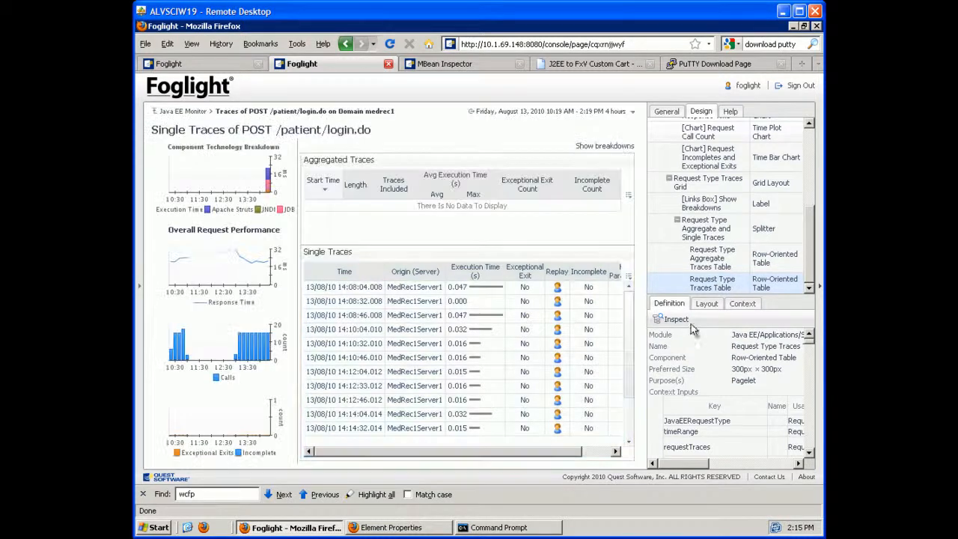
click(682, 323)
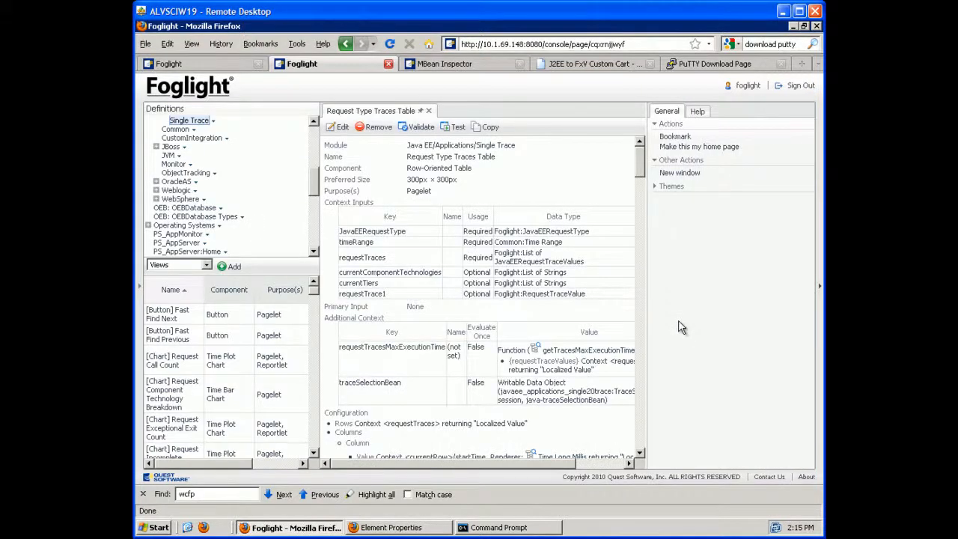
click(337, 128)
click(820, 290)
click(428, 149)
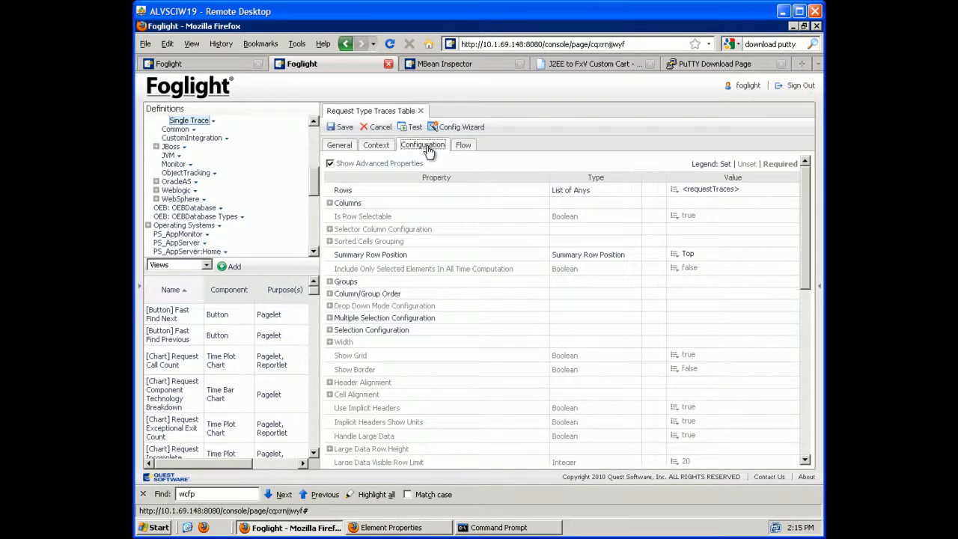
Expand the table's Replay column and view the icon binding of its Value property, leaving the binding dialog without changes
click(329, 205)
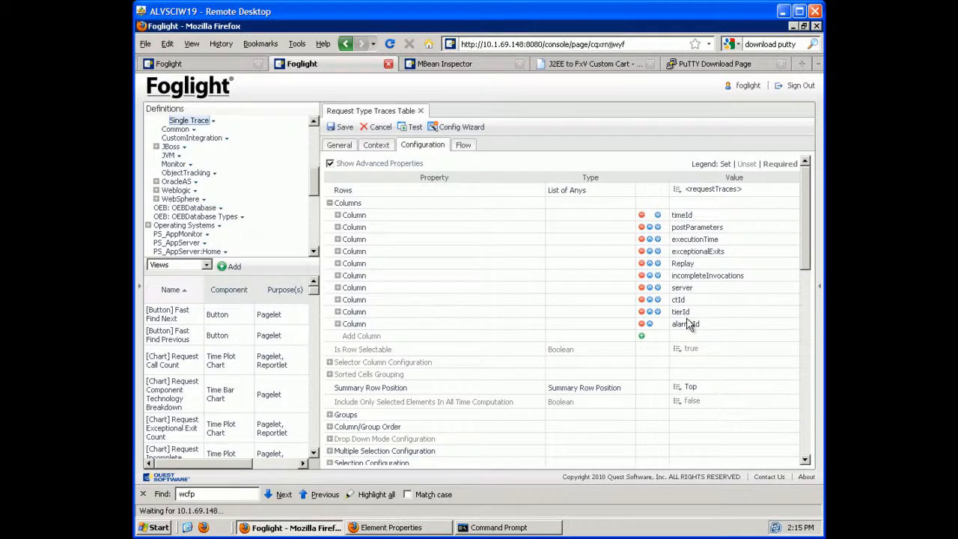
drag(676, 264, 701, 263)
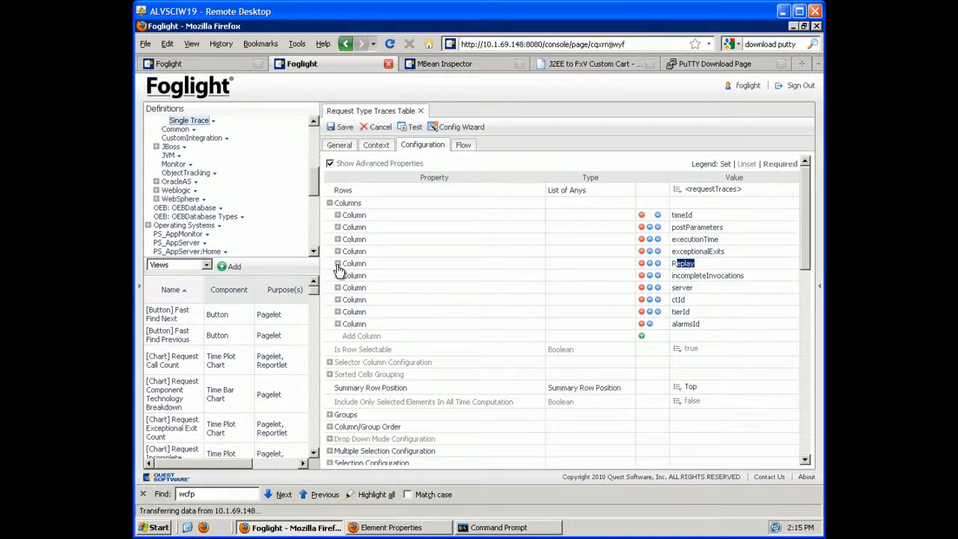
click(338, 264)
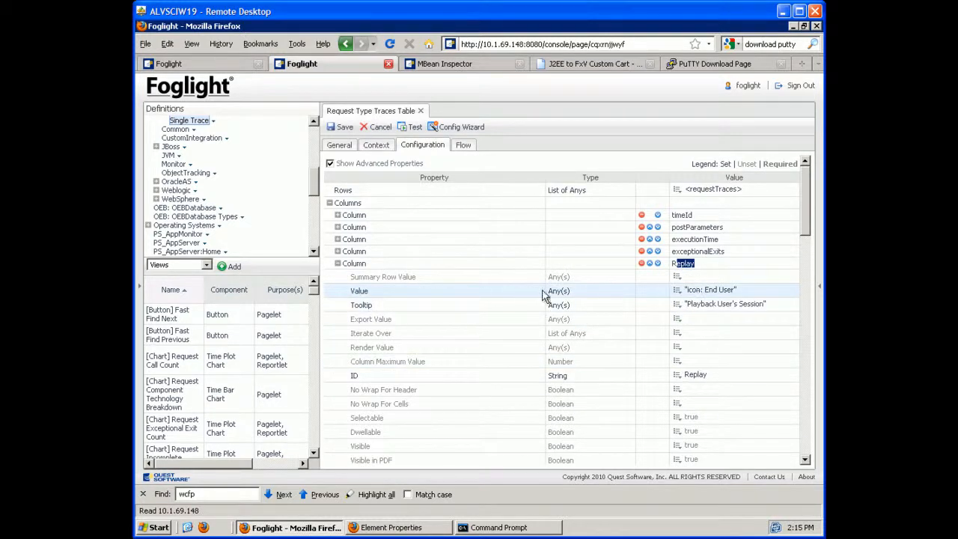
click(678, 291)
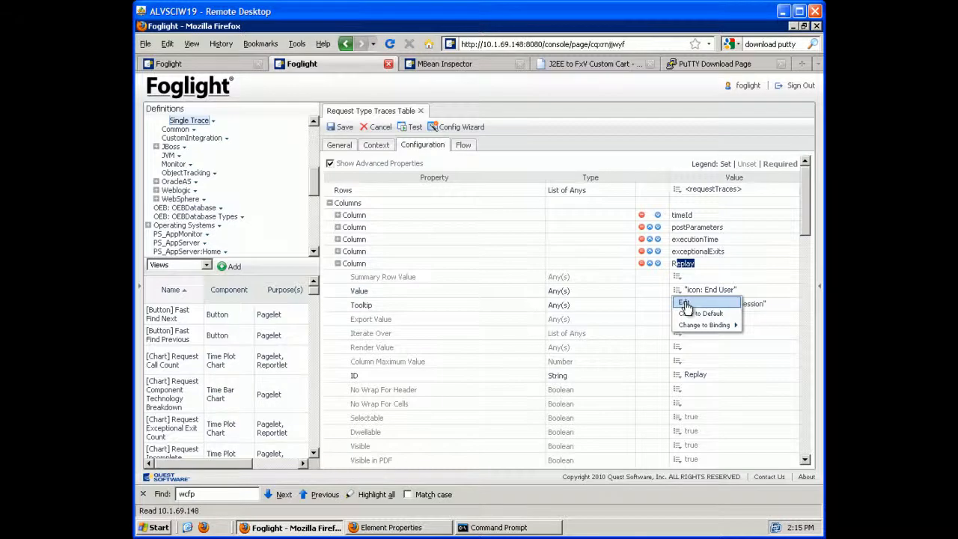
click(685, 303)
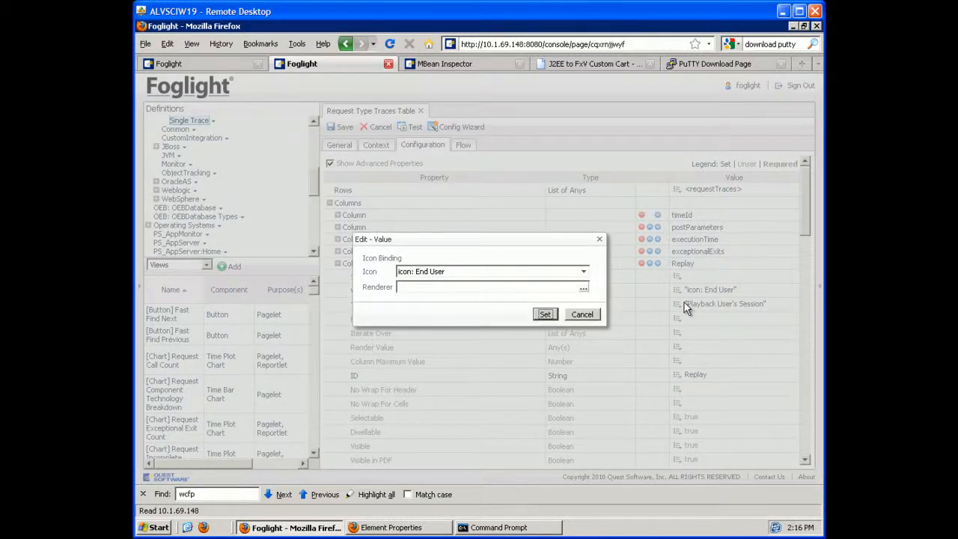
click(583, 315)
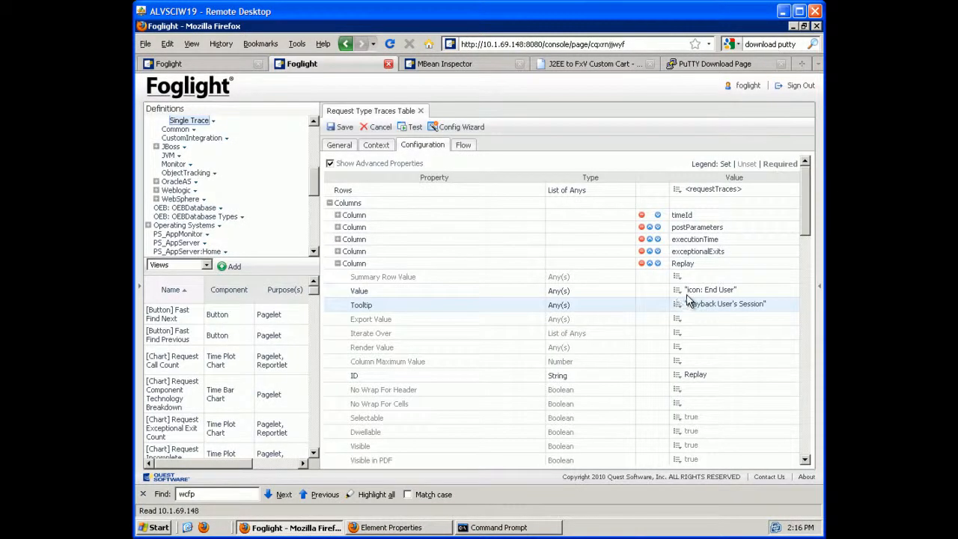
Browse the available icons for the Replay column's Value and set it to the CustomIntegration icon "icon: End User"
click(678, 293)
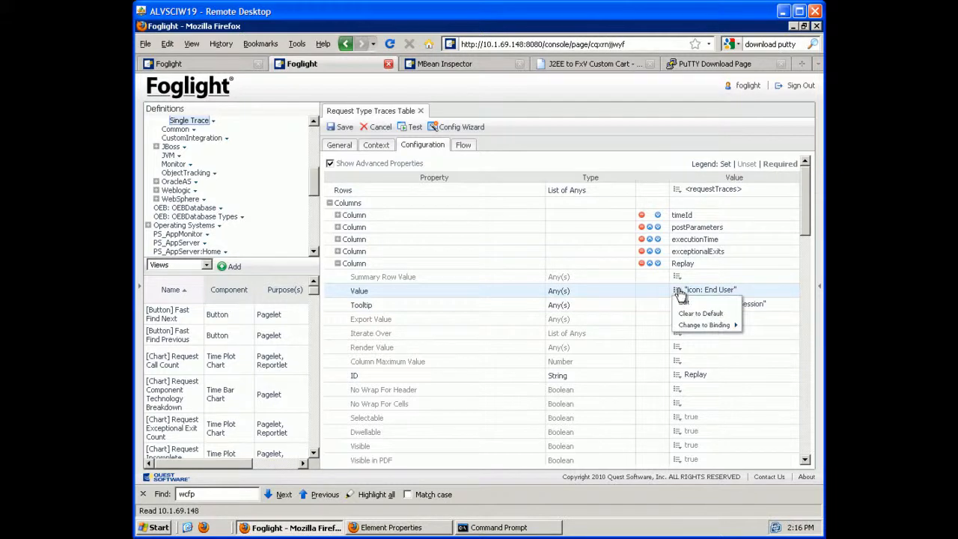
mouse_move(705, 330)
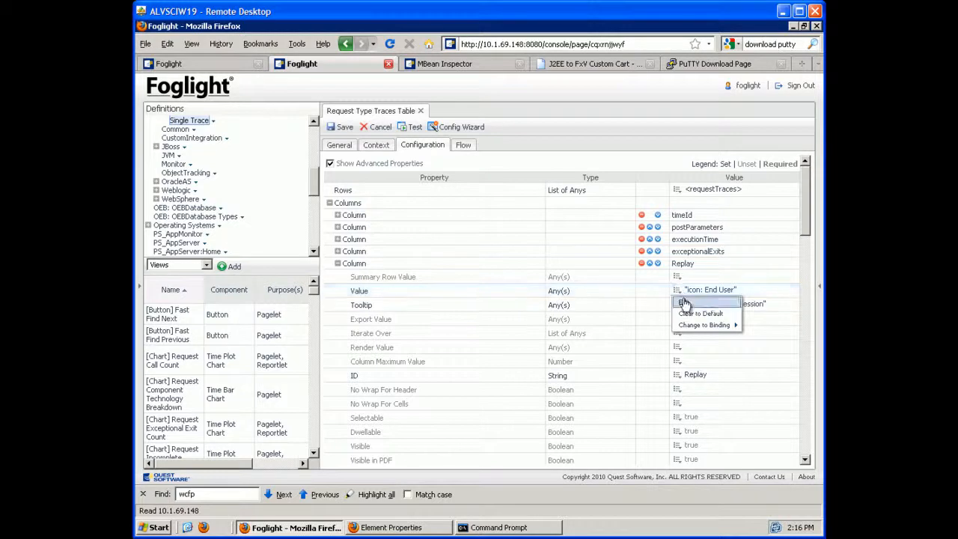
click(684, 303)
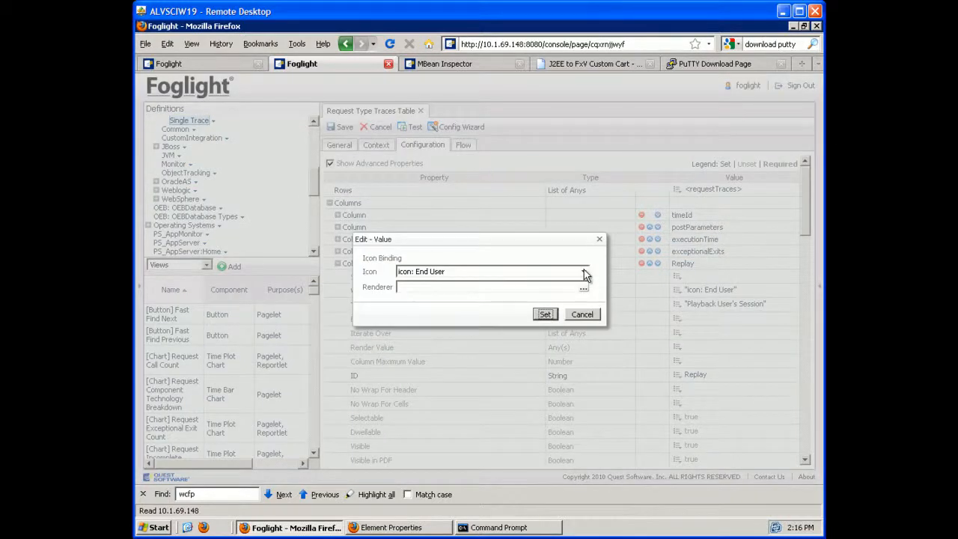
click(584, 274)
click(585, 273)
click(585, 273)
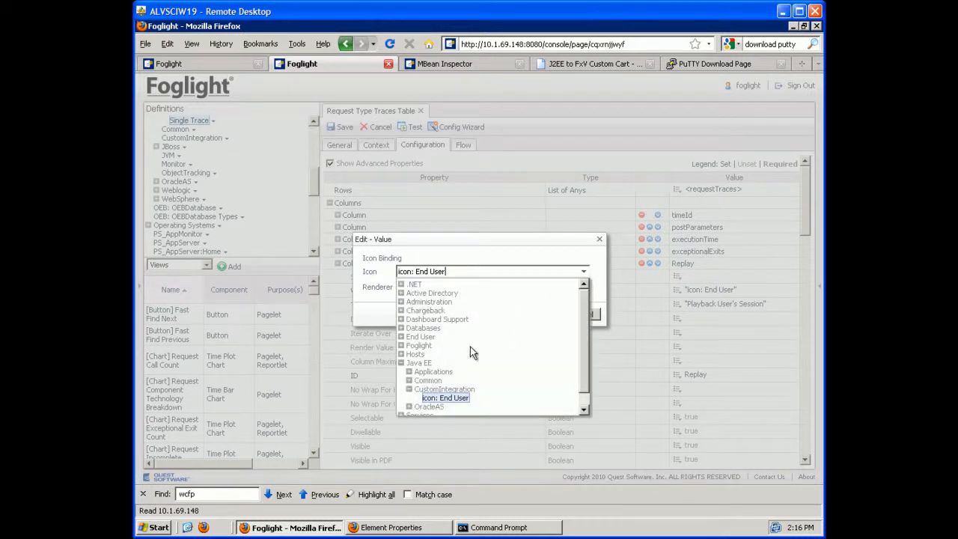
click(519, 255)
click(546, 318)
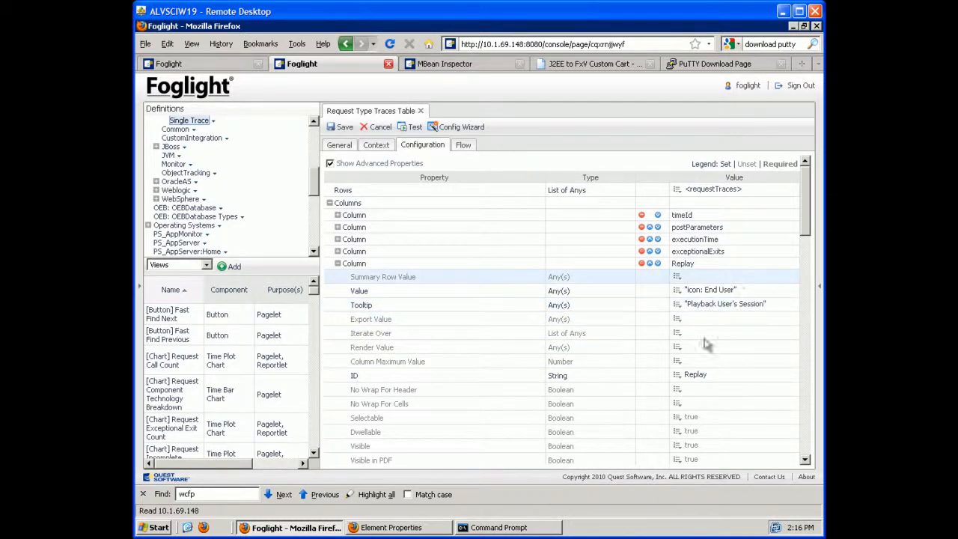
View the string value of the Replay column's ID, cancel the edit, and collapse the column's properties
click(696, 376)
click(700, 376)
double_click(684, 377)
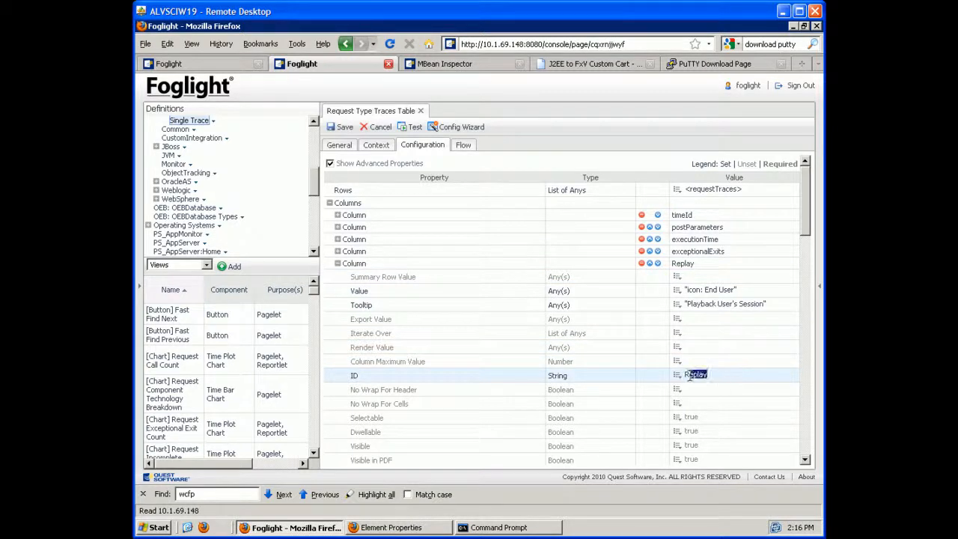
click(677, 377)
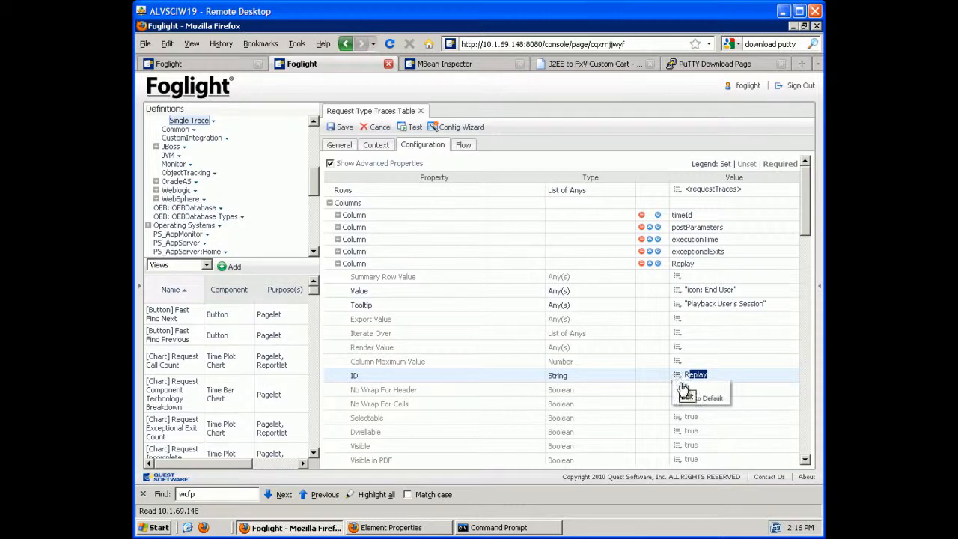
click(683, 387)
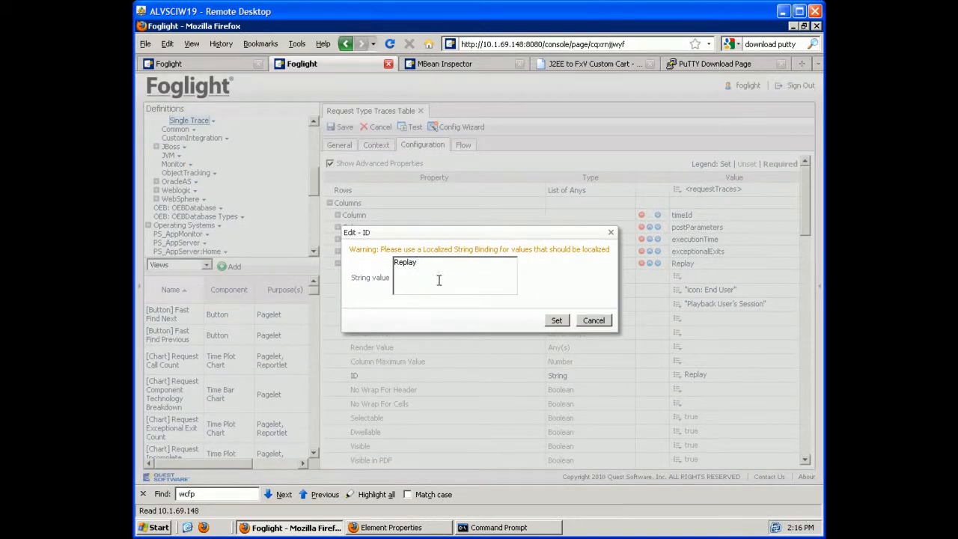
click(594, 320)
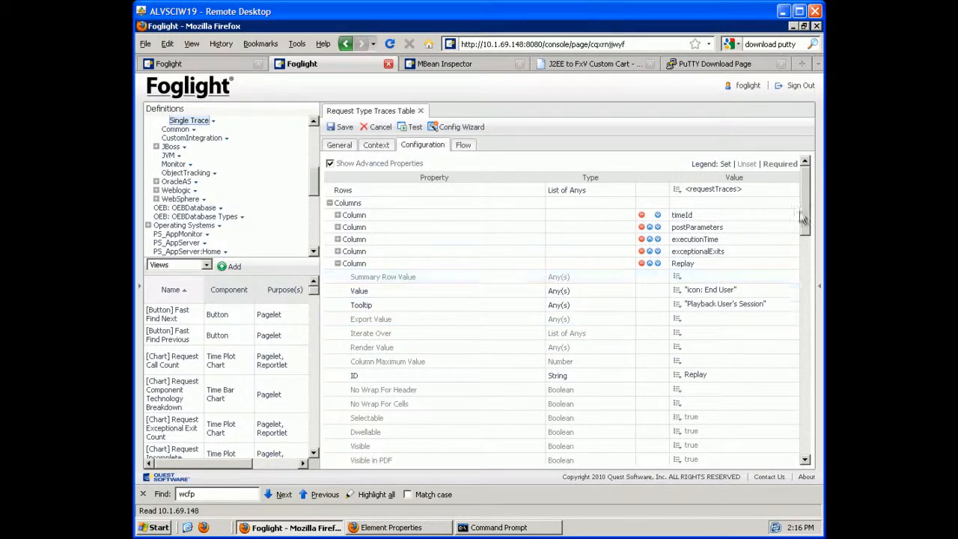
mouse_move(809, 215)
mouse_down()
mouse_move(806, 276)
mouse_move(804, 223)
mouse_up()
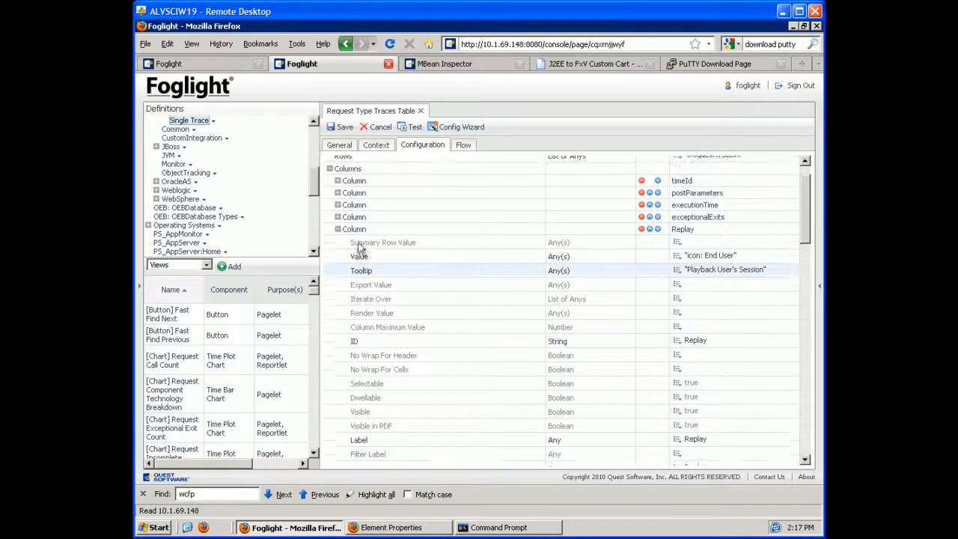
click(337, 229)
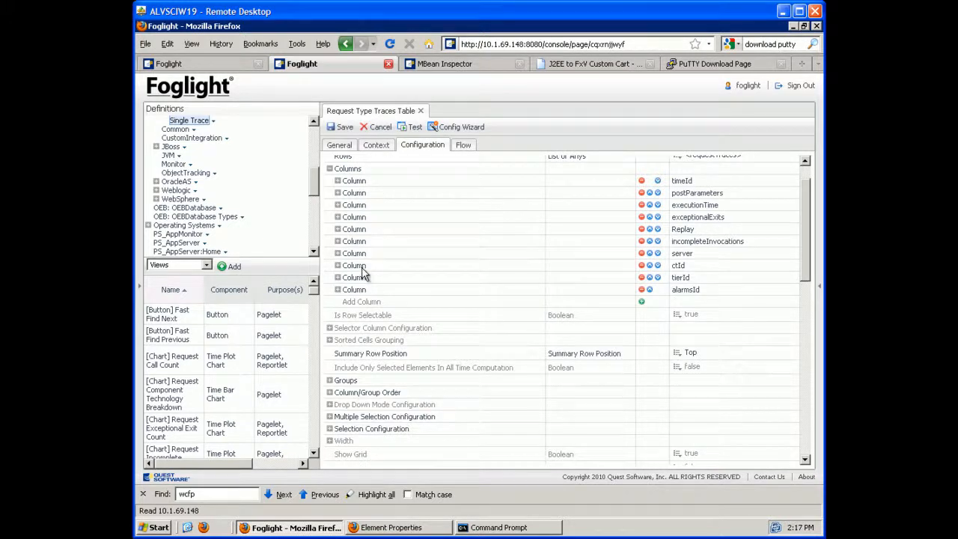
Expand the Column/Group Order property and examine the position of the Replay column ID in the list
click(821, 258)
click(329, 395)
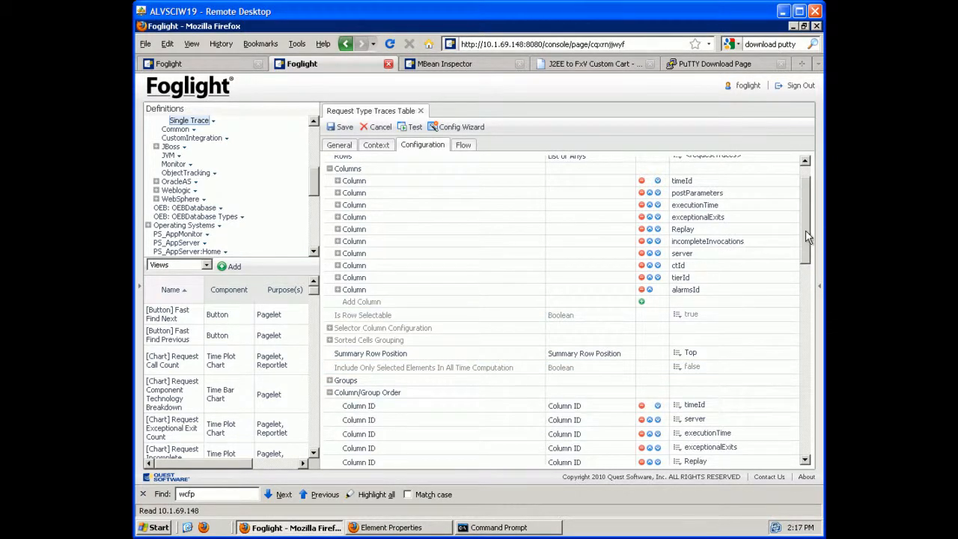
scroll(807, 237, down, 4)
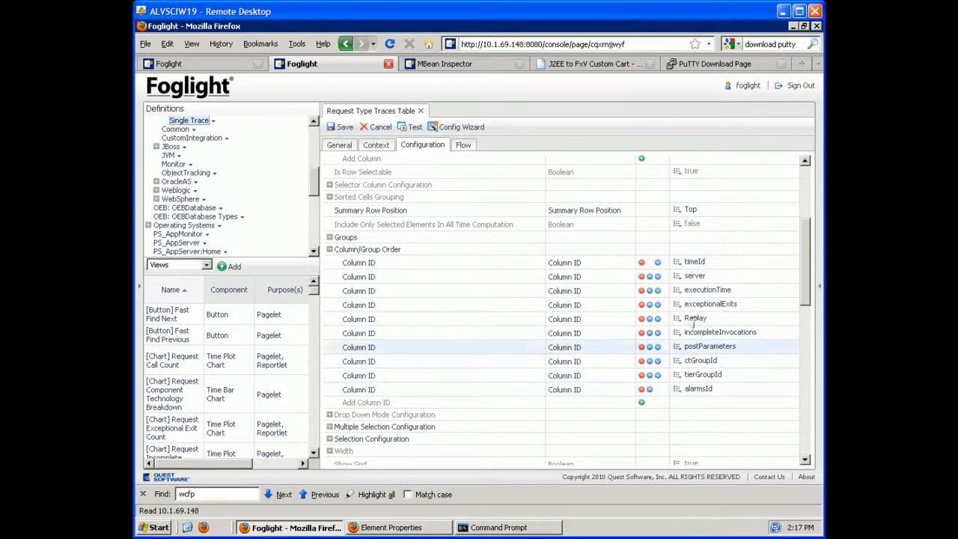
drag(689, 319, 704, 317)
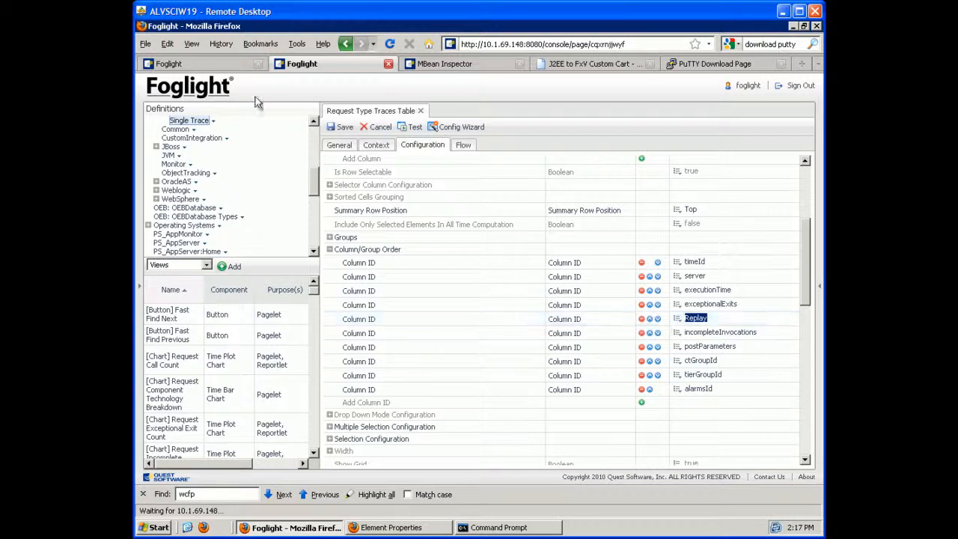
Open the Java EE Monitor dashboard and view the single traces of the POST /patient/login.do request
click(216, 65)
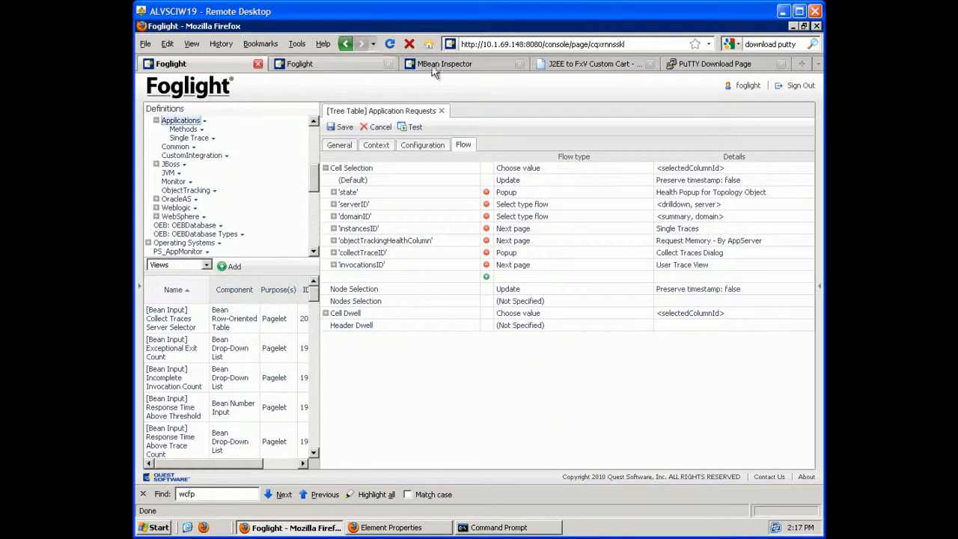
click(420, 66)
click(226, 63)
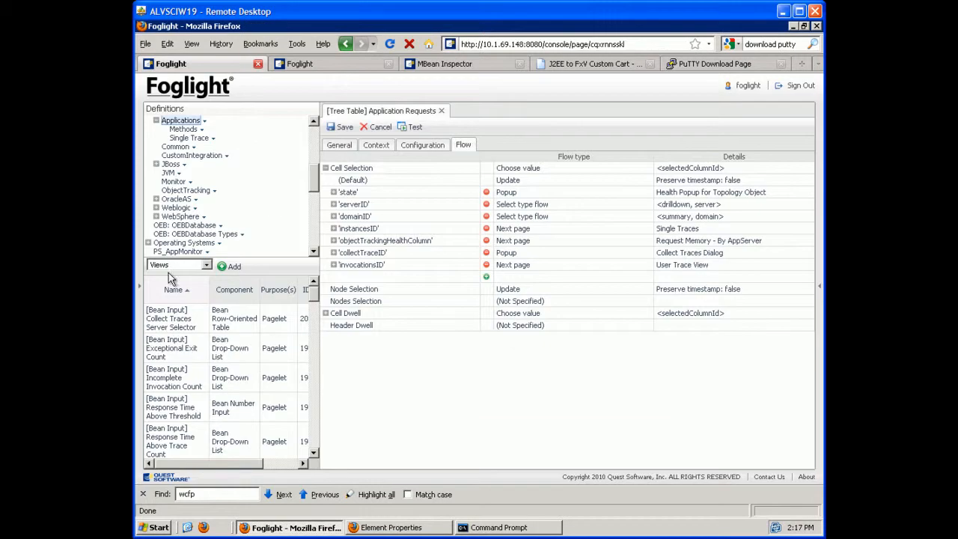
click(143, 289)
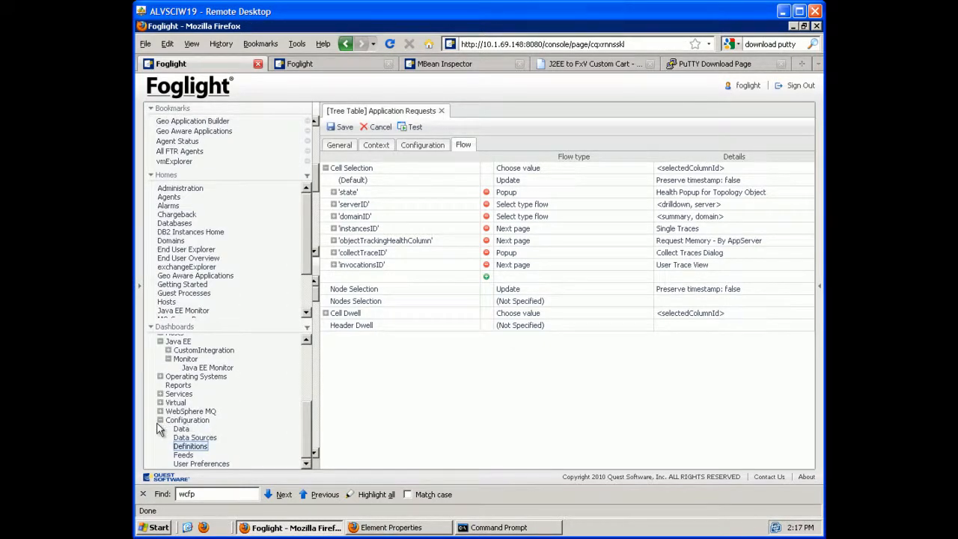
drag(308, 432, 310, 393)
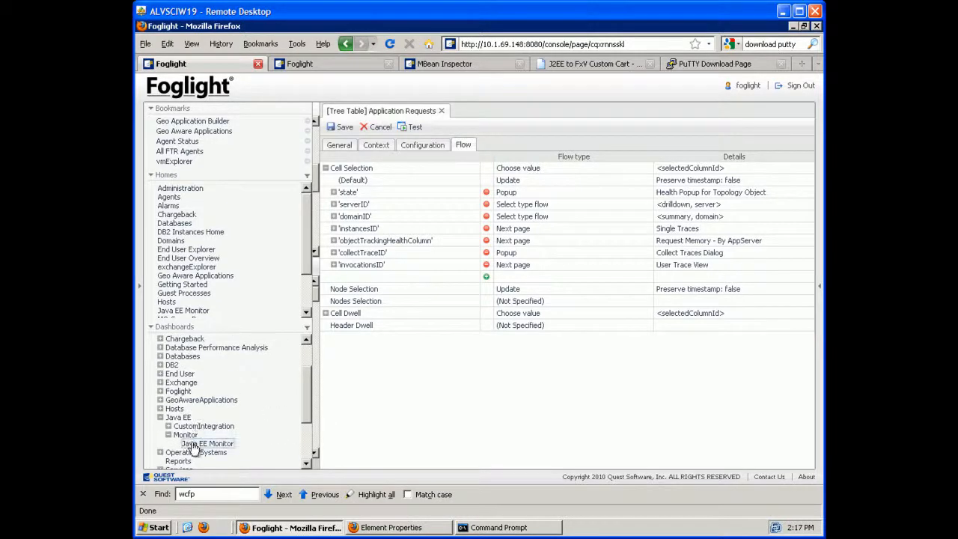
click(206, 444)
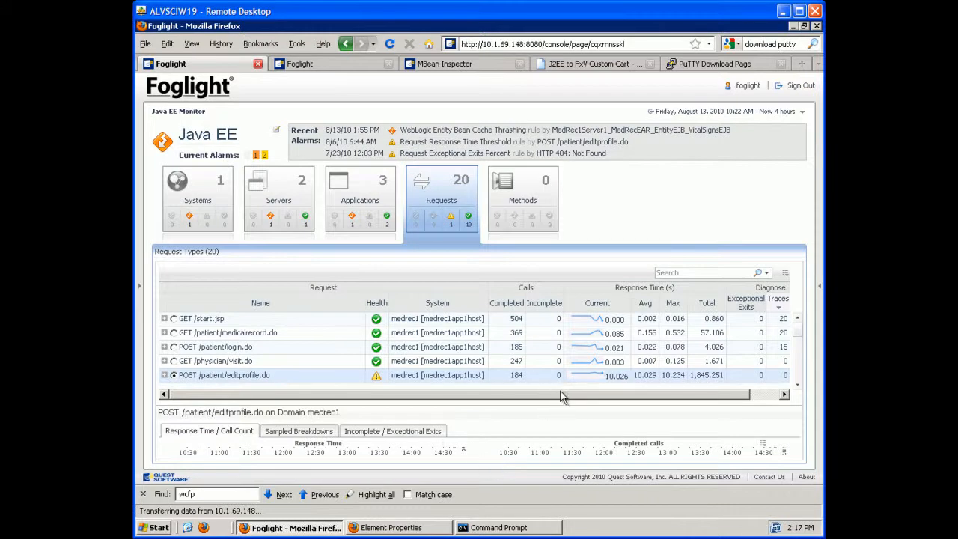
drag(563, 394, 644, 393)
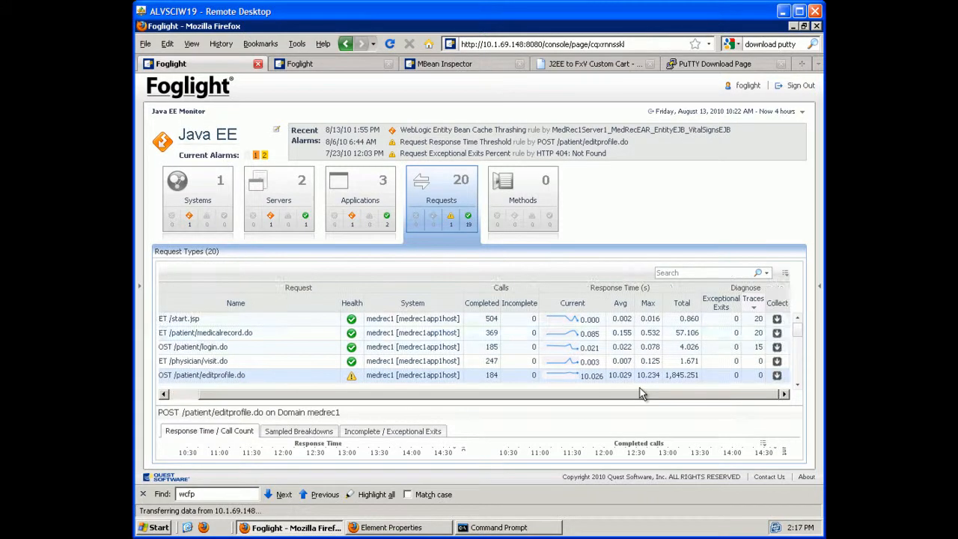
click(759, 348)
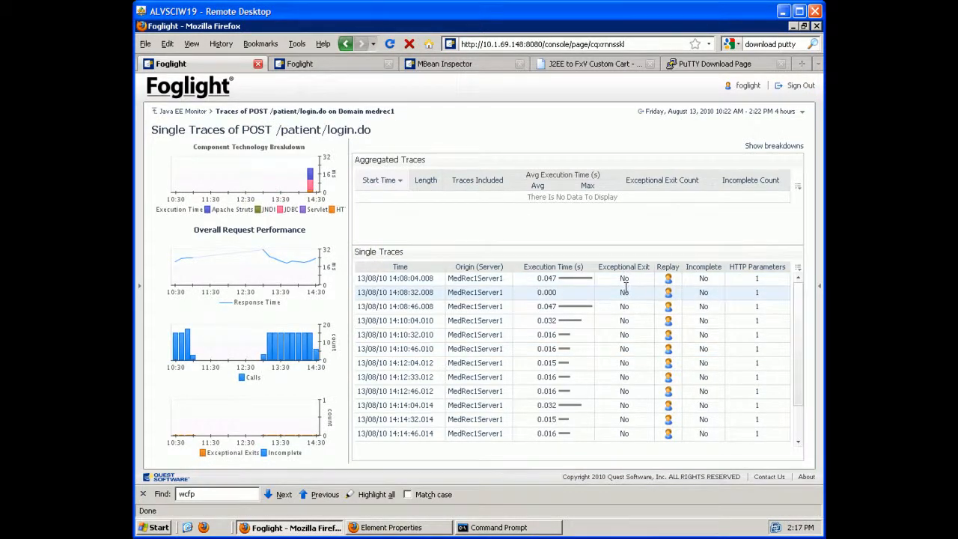
Return to the Request Type Traces Table definition, expand its Cell Selection flow and open the 'Replay' case for editing
click(348, 65)
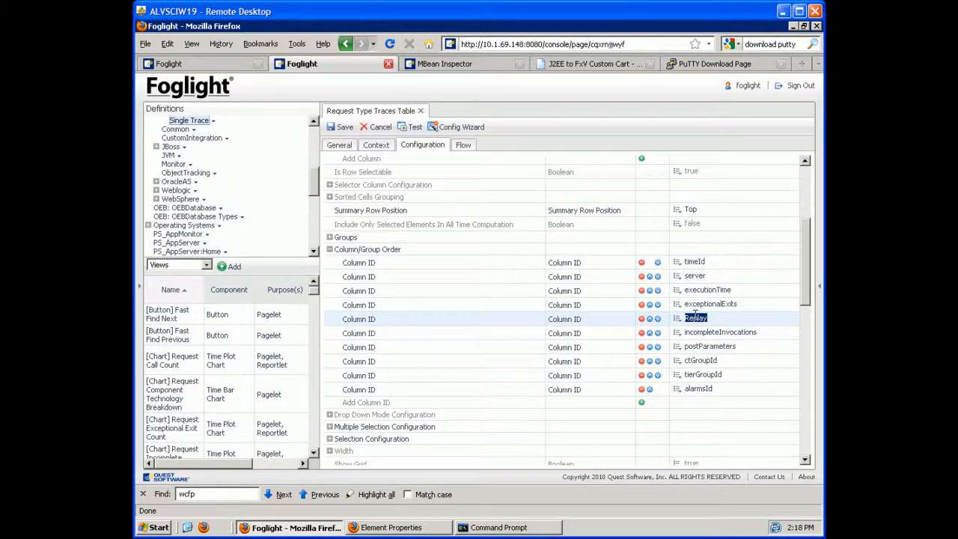
click(463, 146)
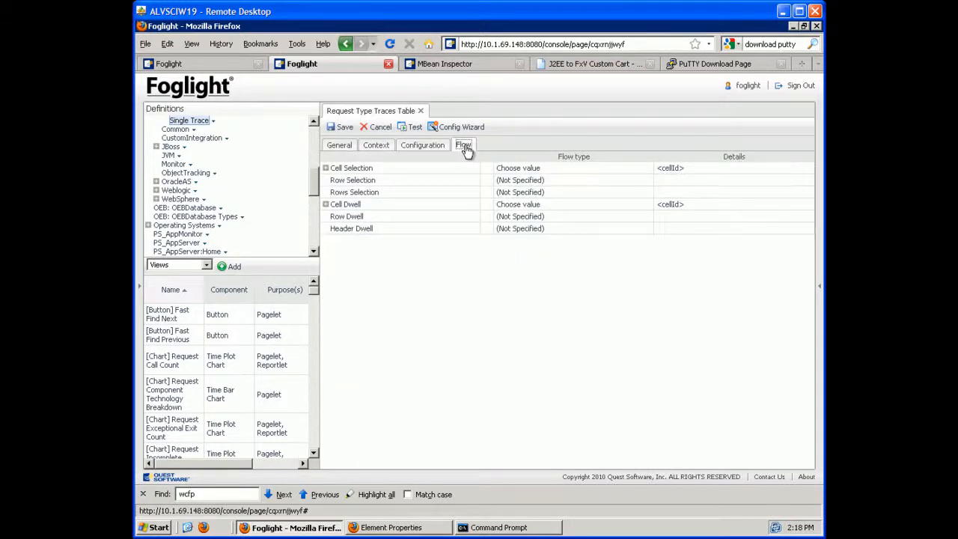
click(326, 169)
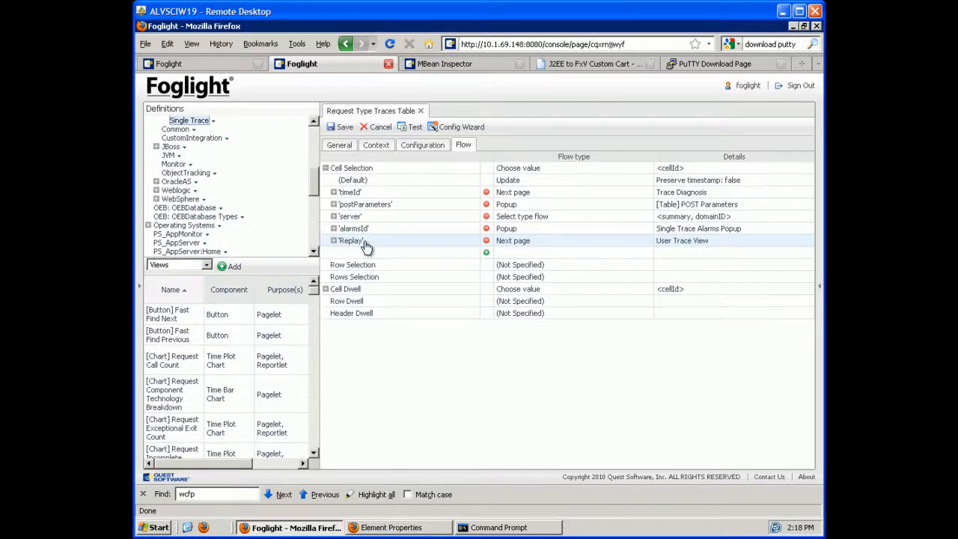
double_click(532, 247)
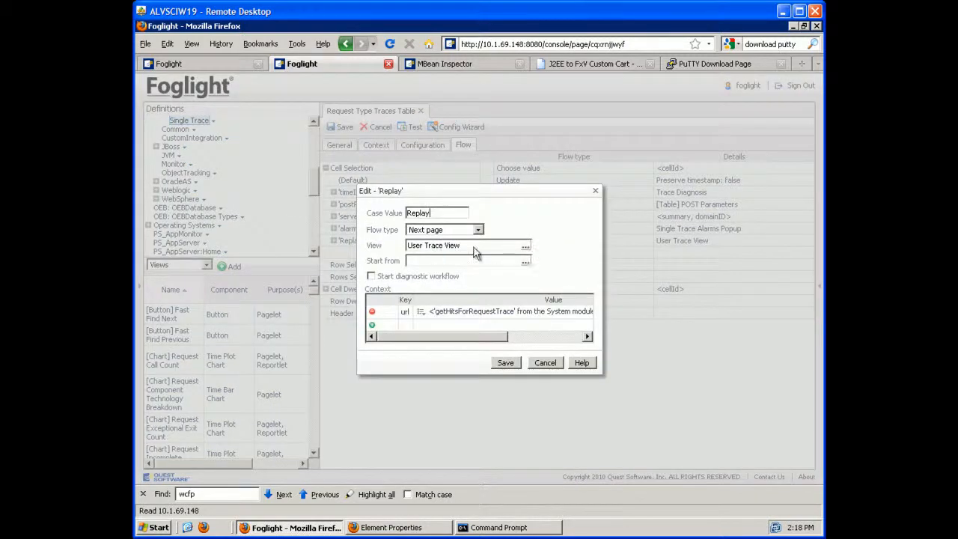
Browse the available views for the Replay flow's User Trace View target and cancel the selection
drag(461, 246, 400, 249)
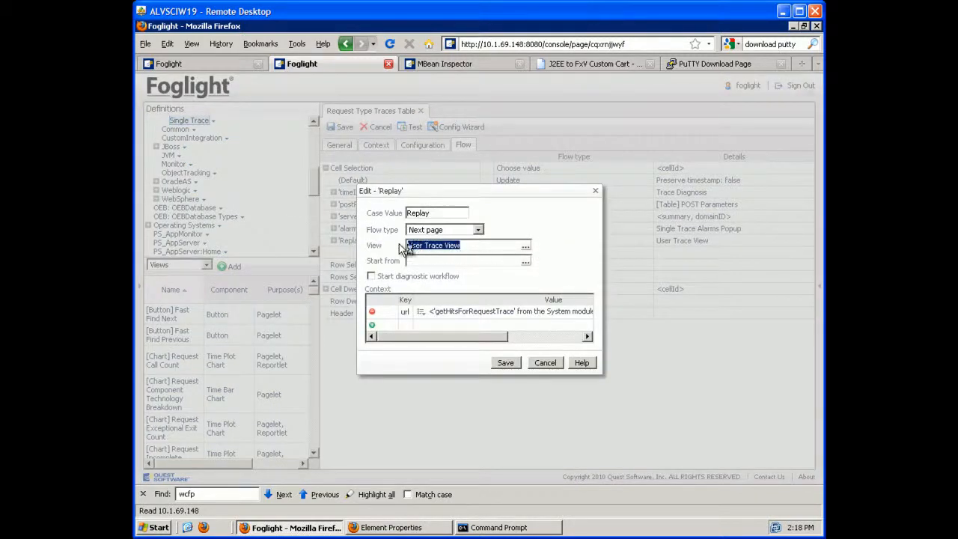
click(417, 258)
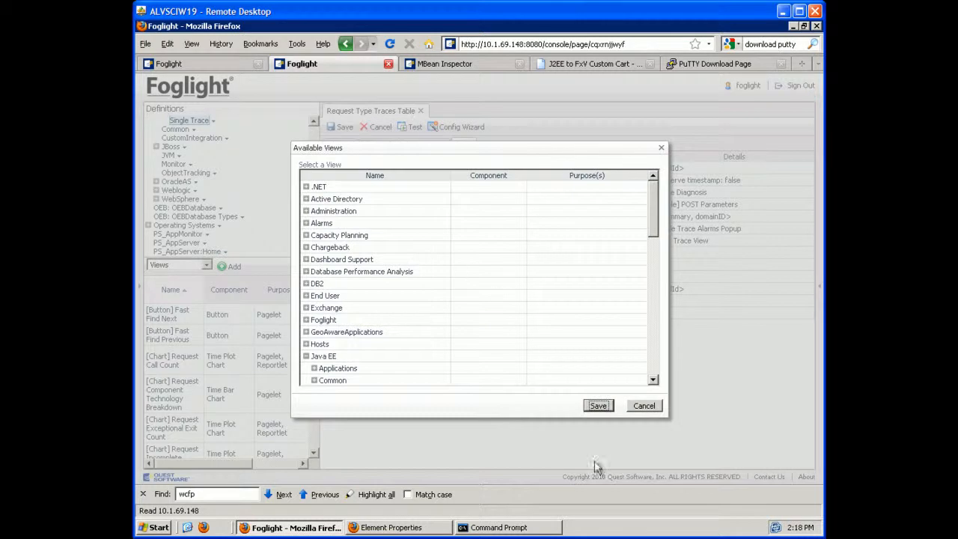
click(645, 406)
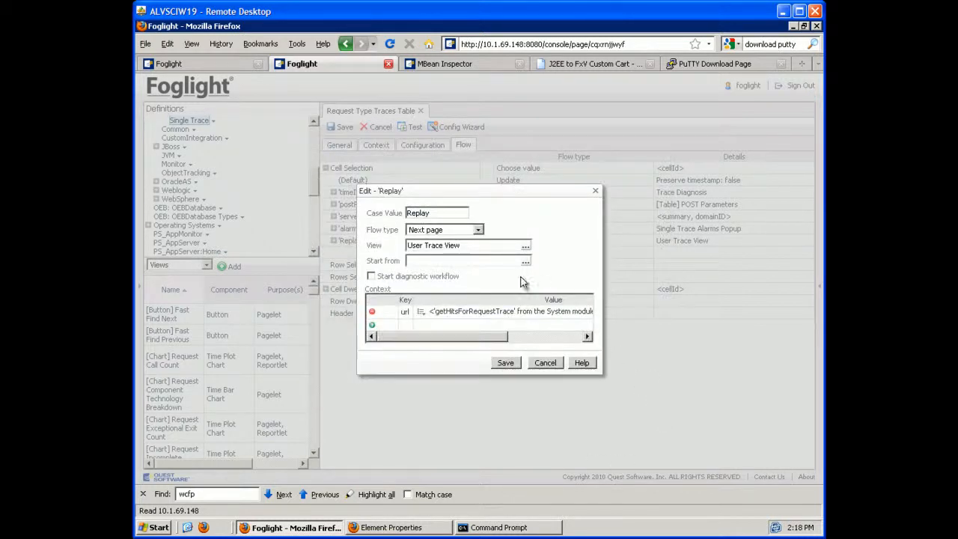
Edit the function binding of the flow's url context entry and select getHitsForRequestTrace from the Java EE CustomIntegration functions
click(422, 313)
click(428, 325)
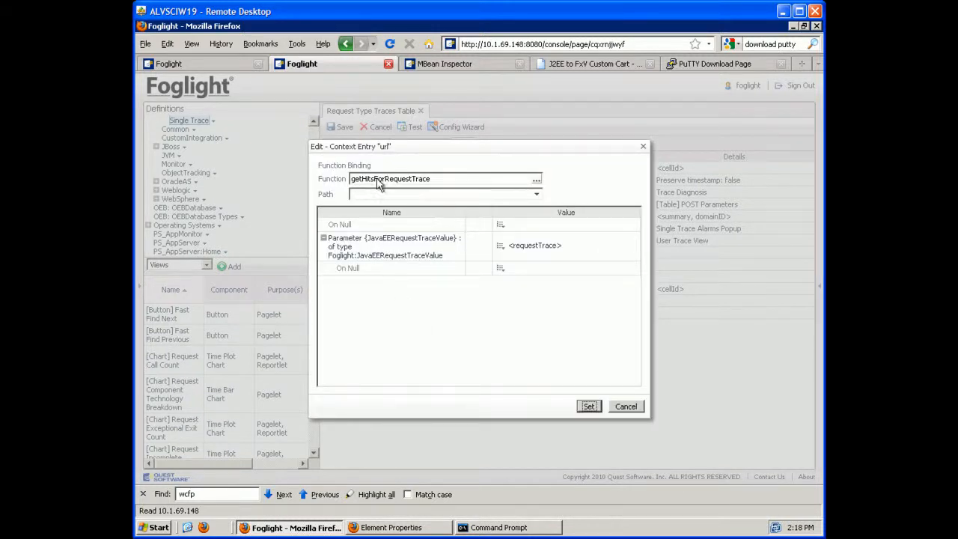
click(537, 183)
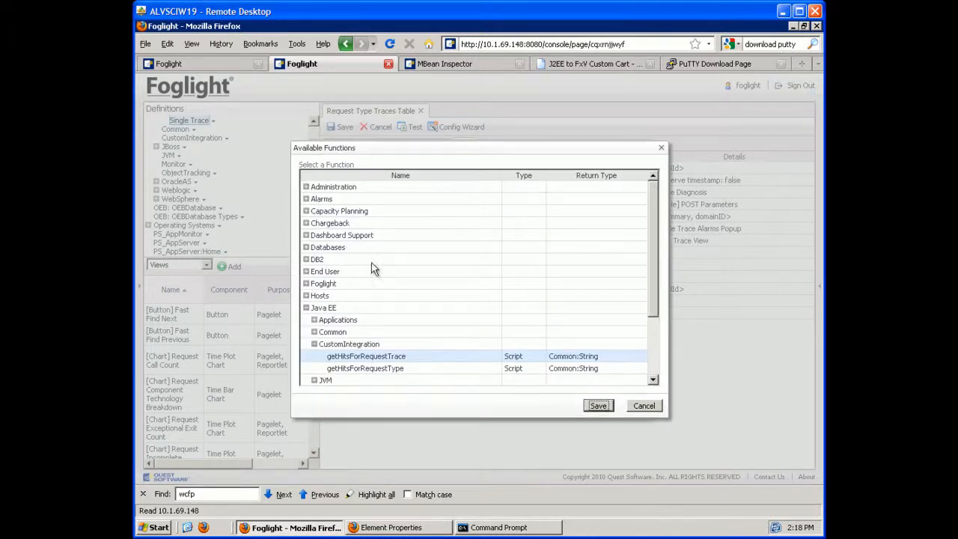
click(603, 408)
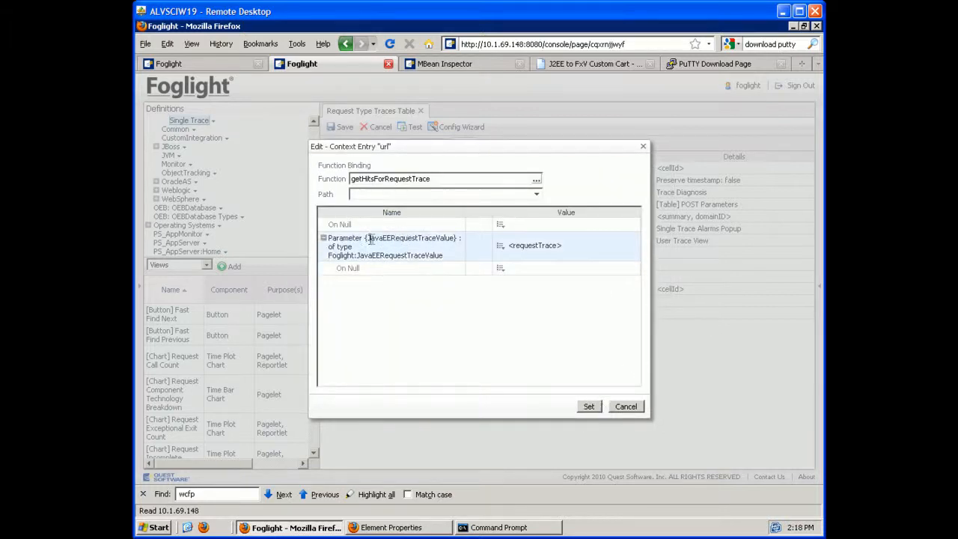
Bind the function's JavaEERequestTraceValue parameter to the requestTrace input key and apply the url context entry
drag(367, 238, 447, 238)
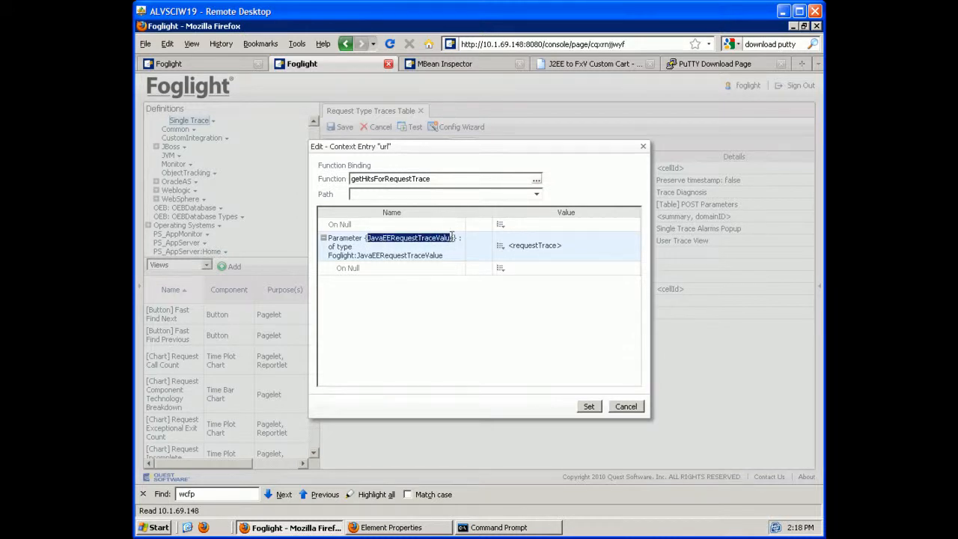
click(501, 247)
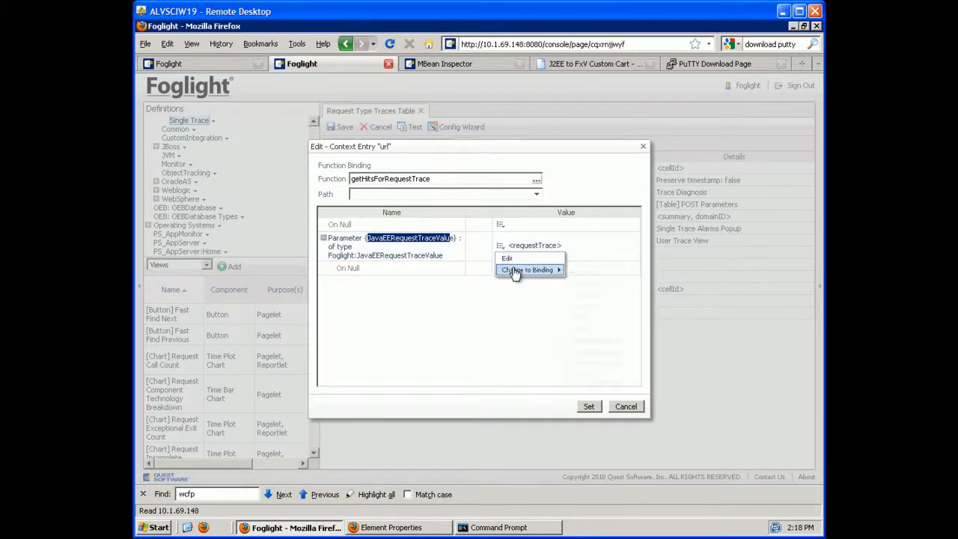
mouse_move(515, 273)
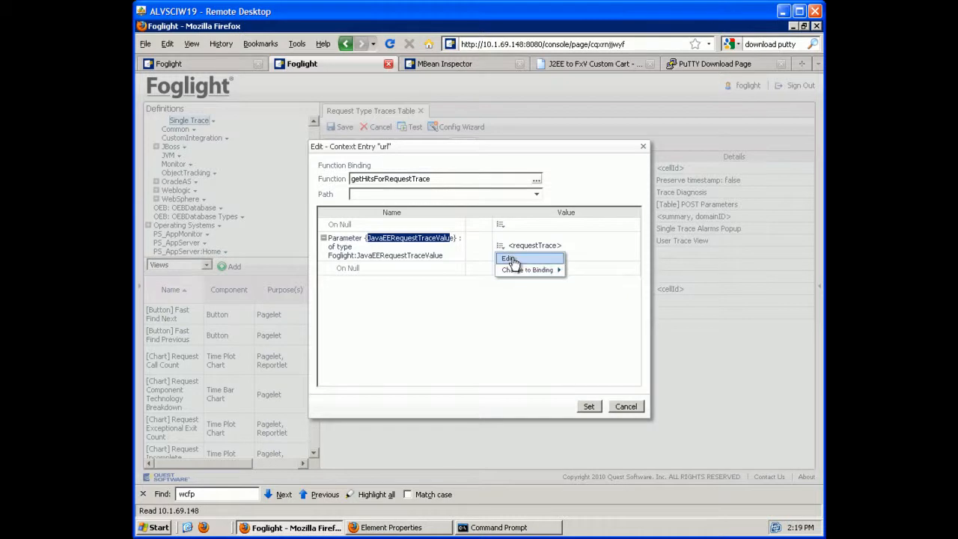
click(509, 259)
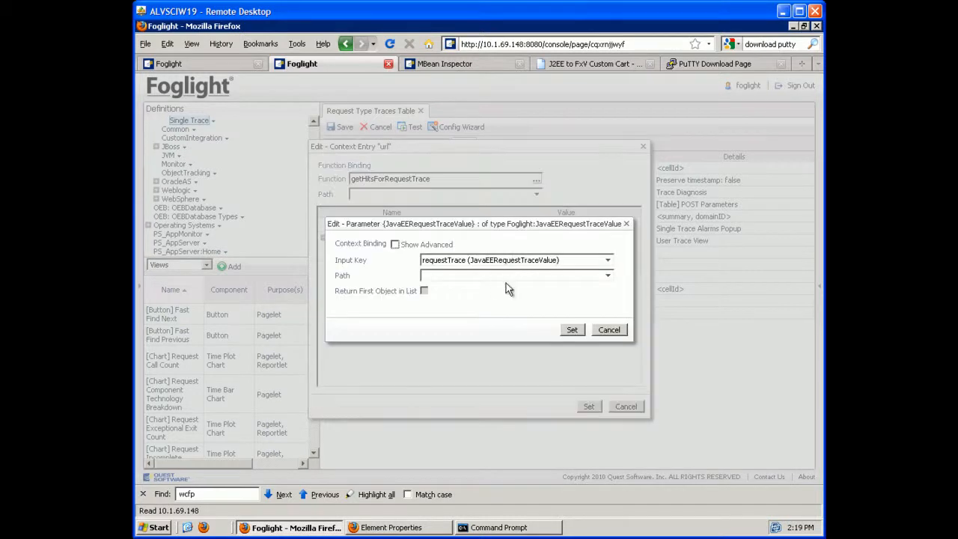
click(607, 261)
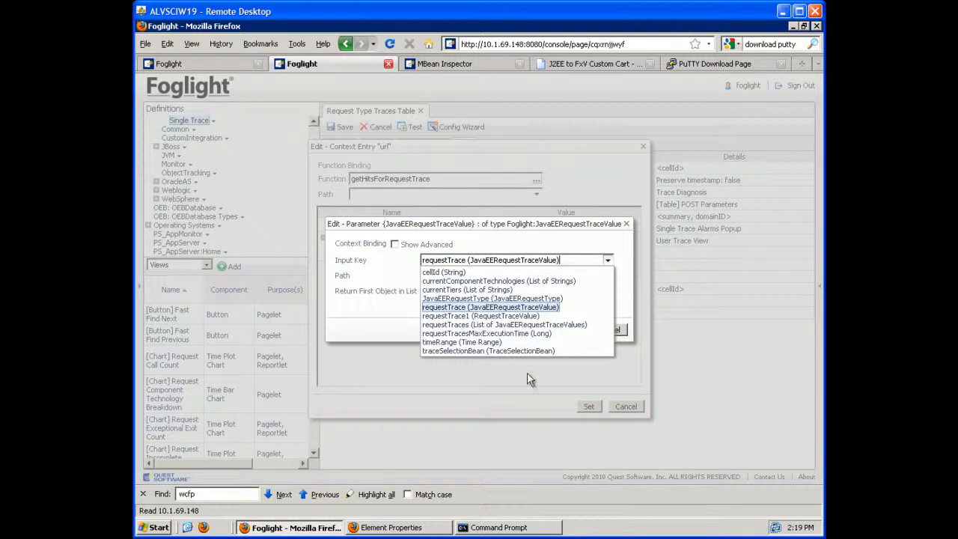
click(588, 409)
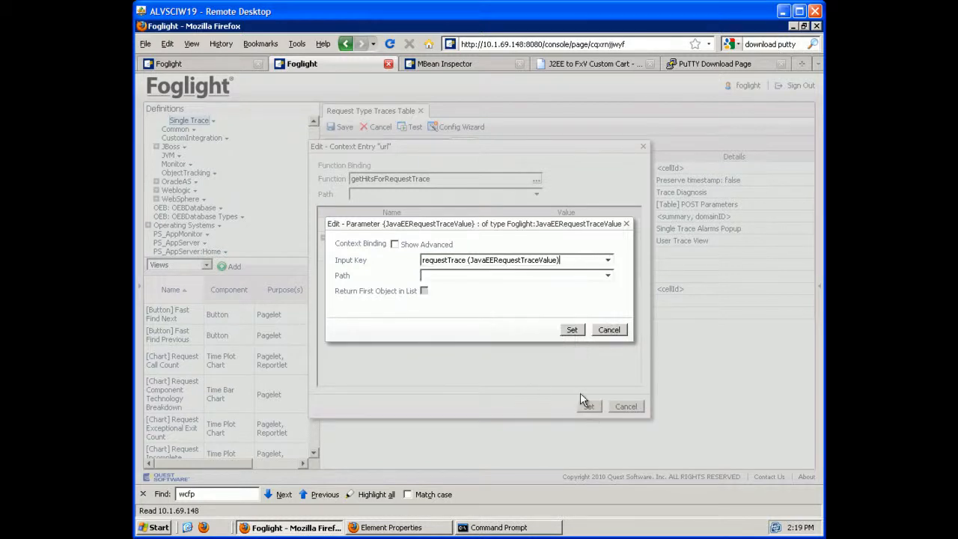
click(572, 329)
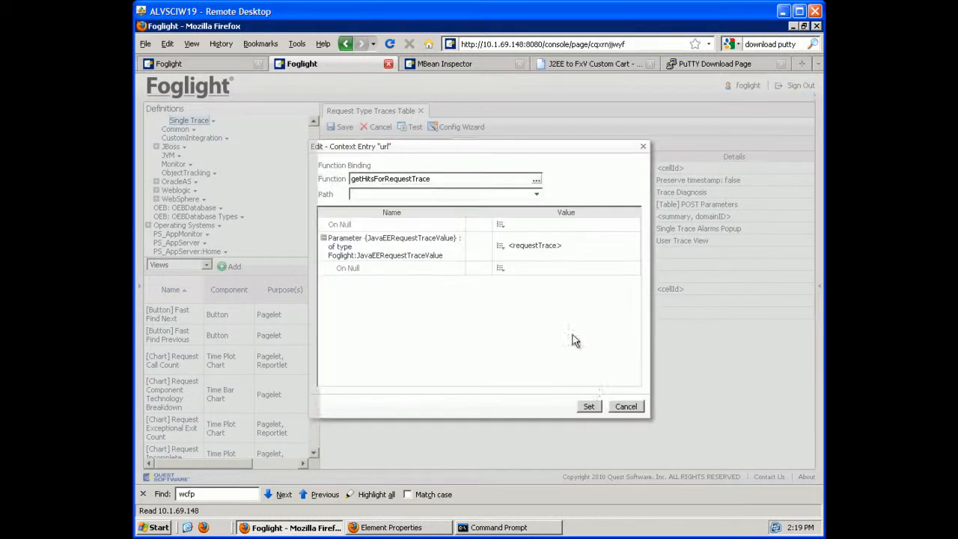
click(589, 406)
Run the Replay hit search for the 14:08:04.008 trace of POST /patient/login.do, and repeat it starting from the Java EE Monitor
click(197, 64)
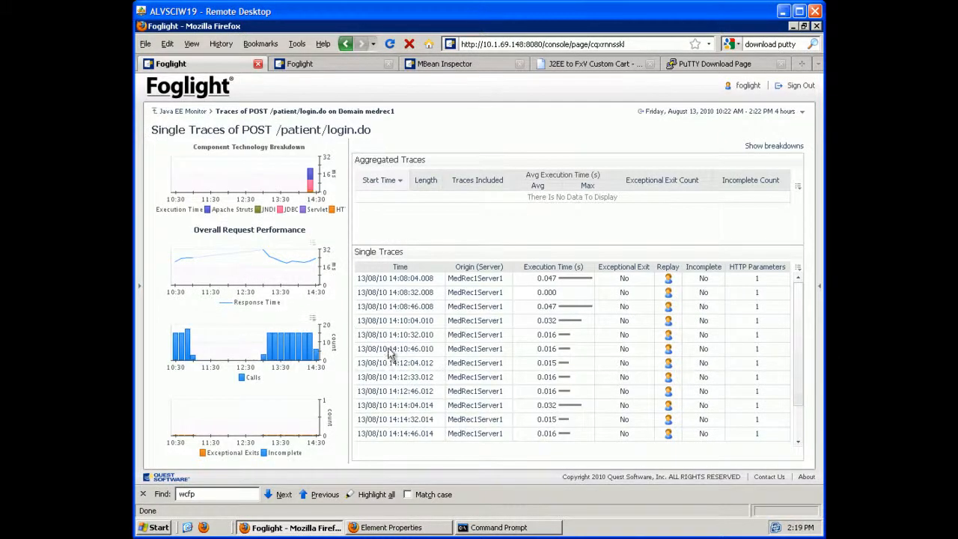
click(669, 279)
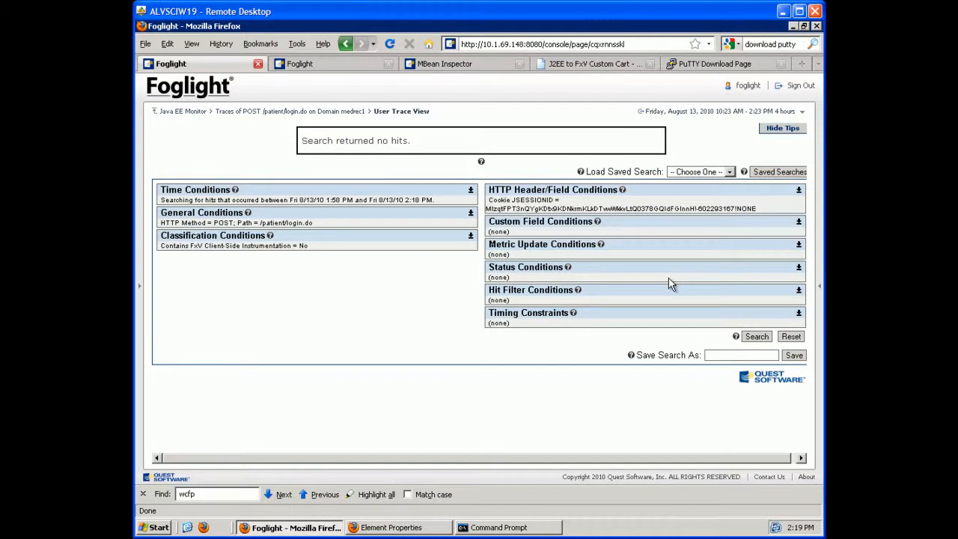
click(188, 113)
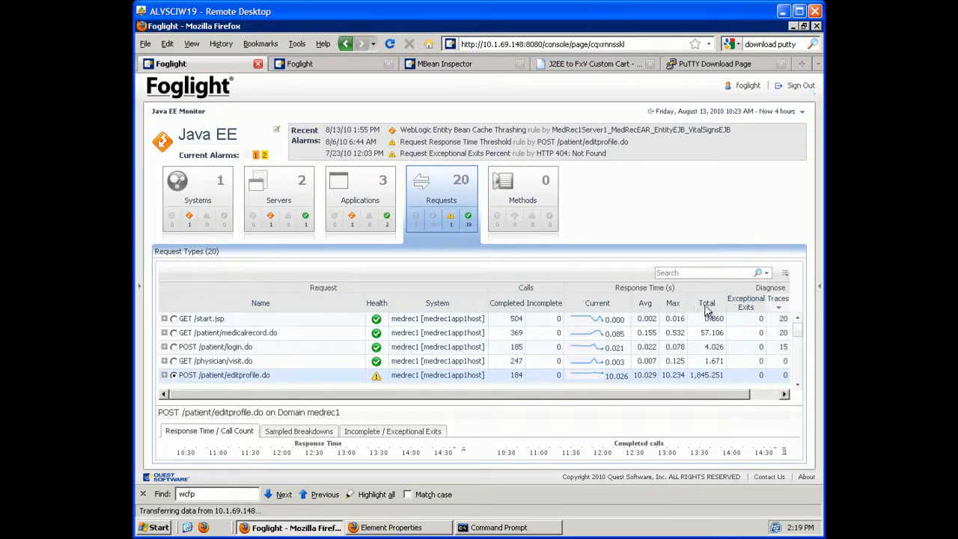
drag(687, 394, 732, 394)
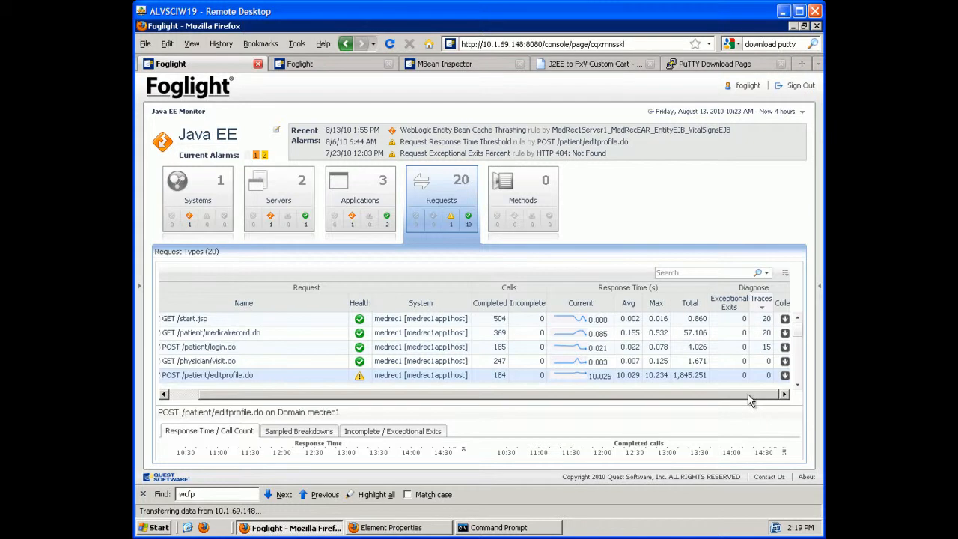
click(759, 349)
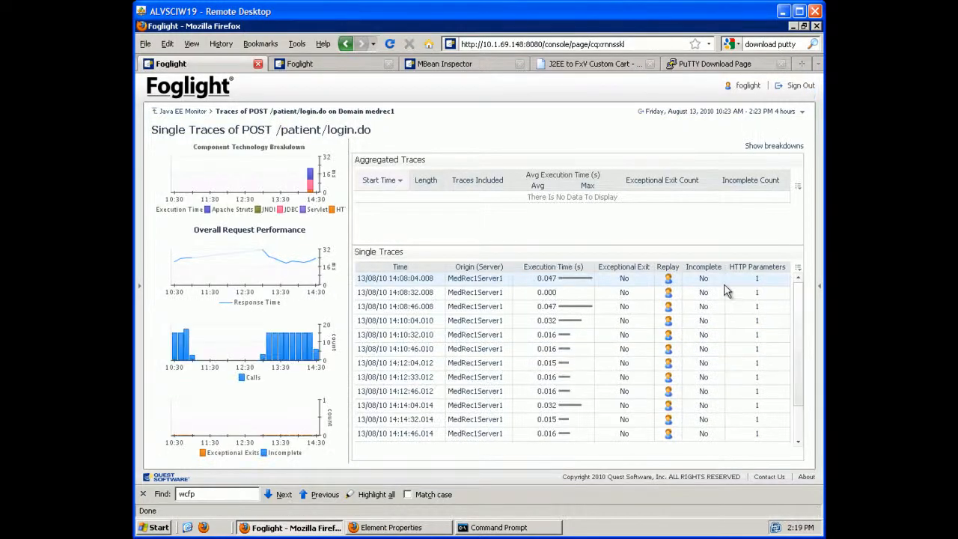
click(669, 280)
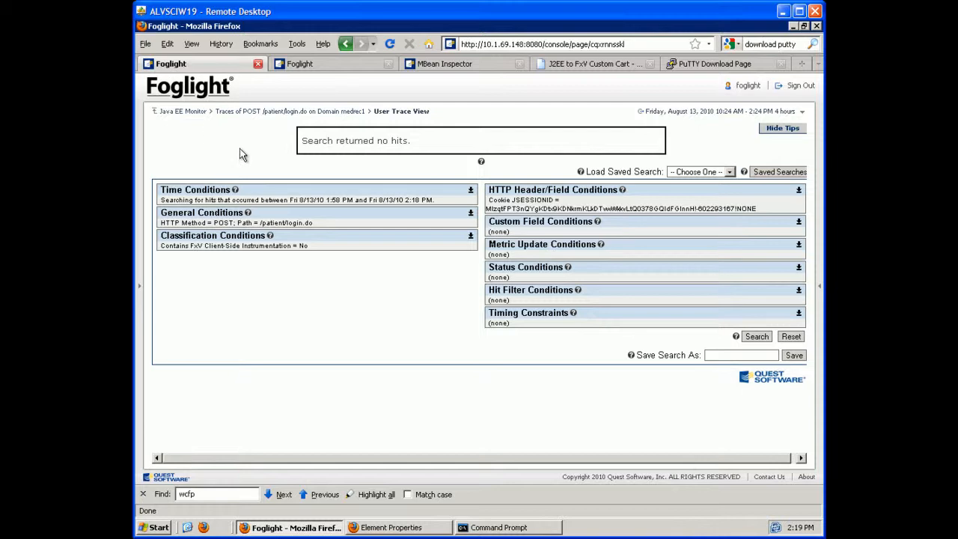
View the HTTP parameters of the 14:12:33.012 login trace and run that trace's Replay hit search
click(332, 114)
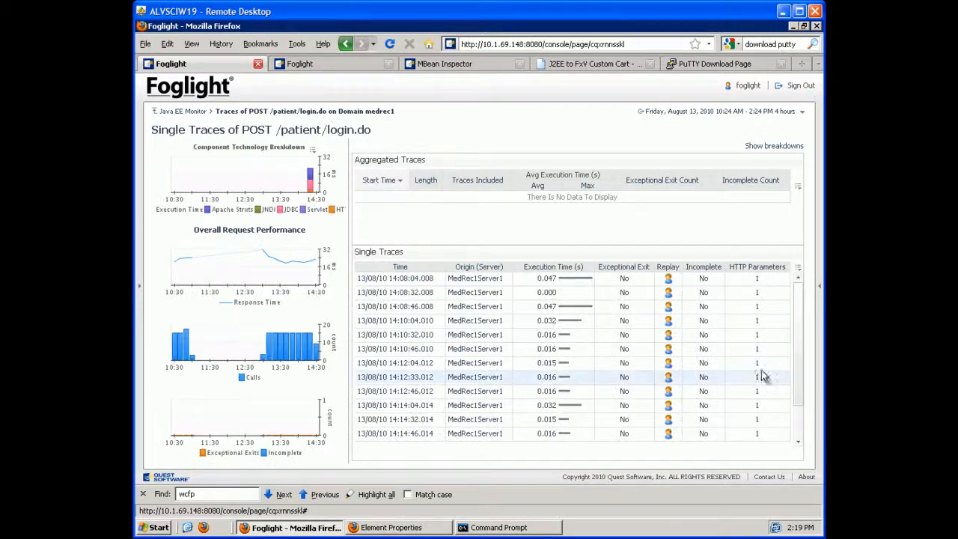
click(758, 380)
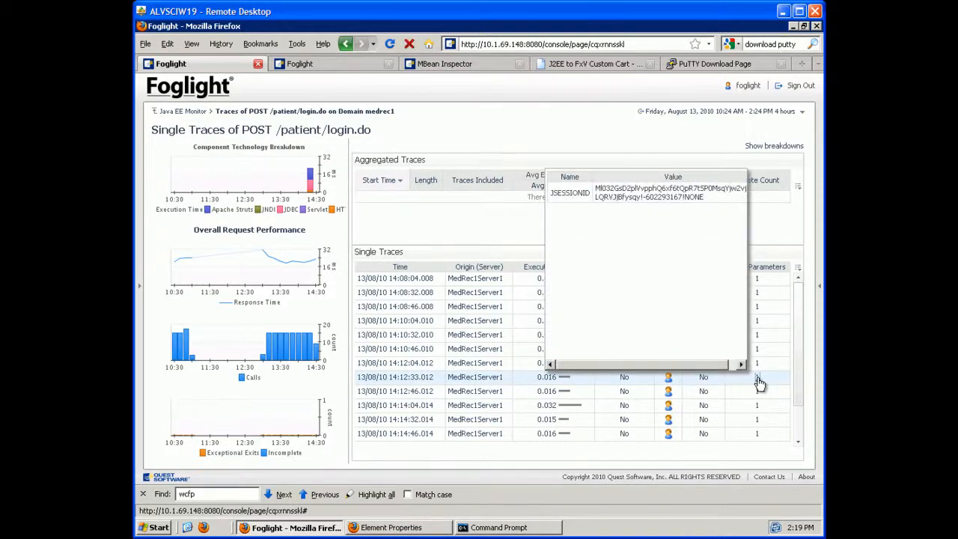
click(668, 378)
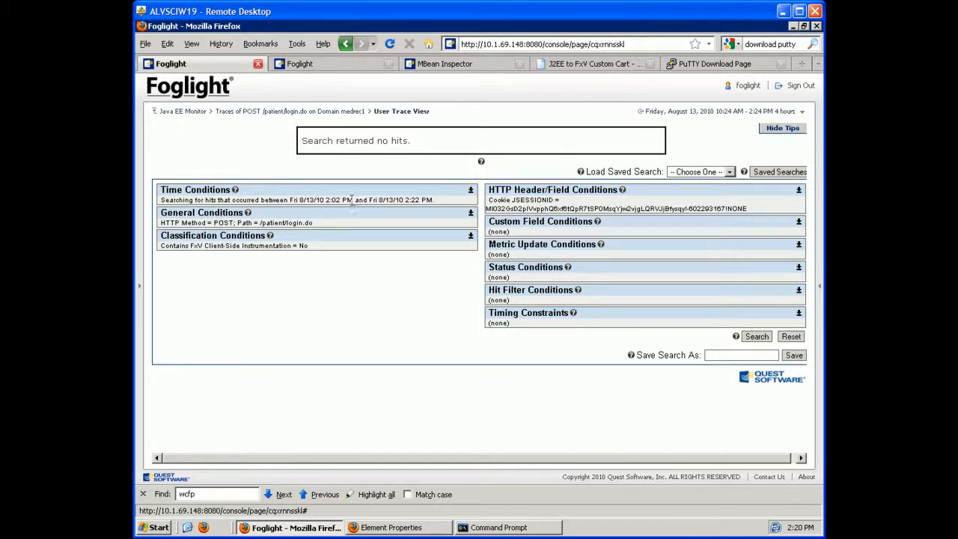
Examine the JSESSIONID cookie, HTTP method and path conditions passed to the hit search
triple_click(583, 208)
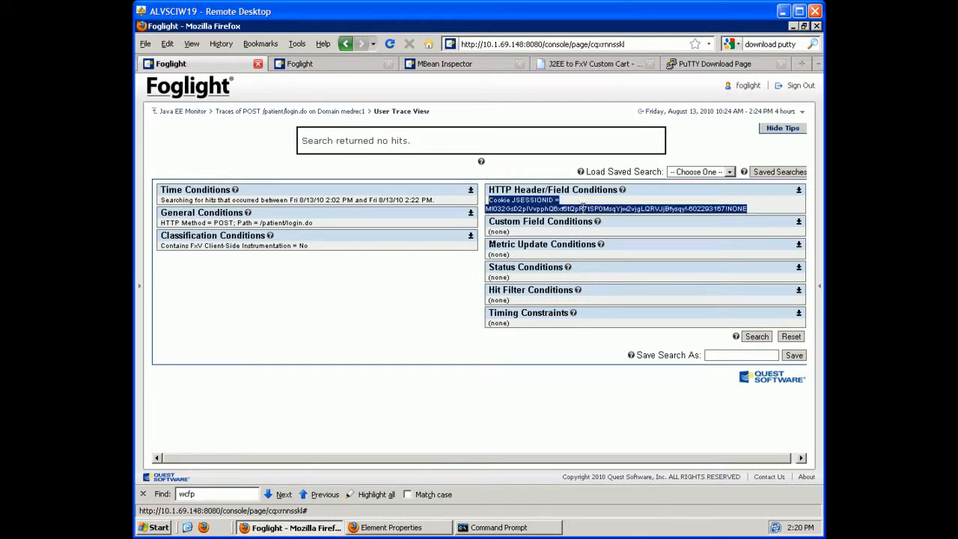
double_click(204, 222)
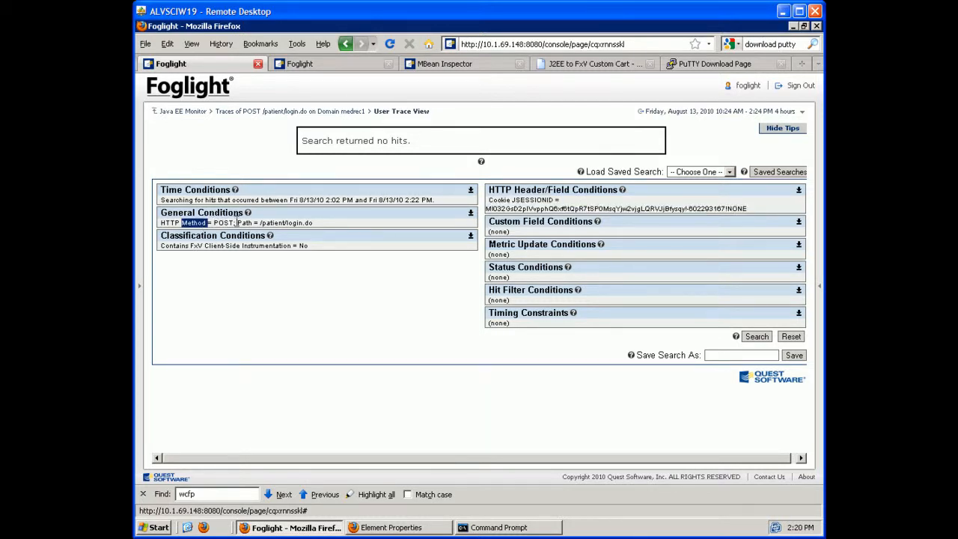
double_click(284, 222)
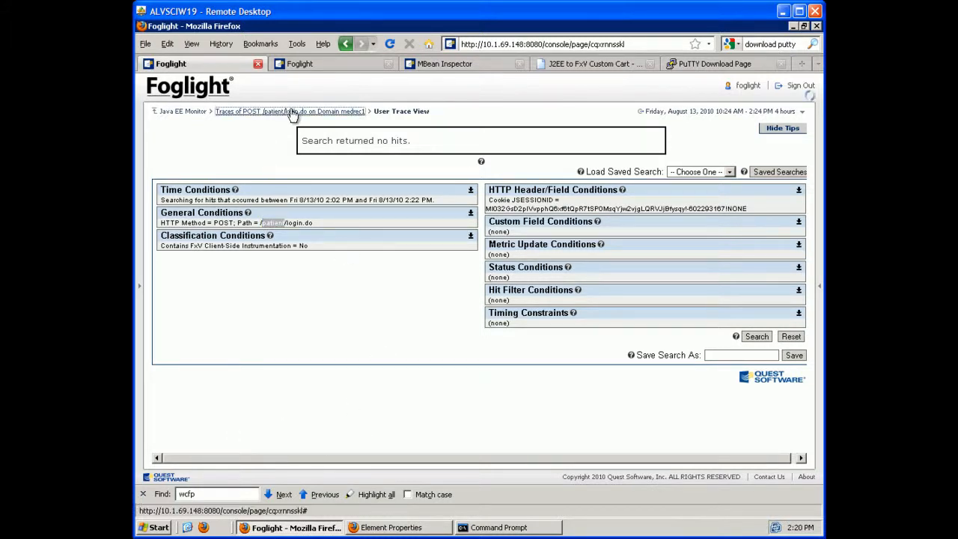
Open the single traces of GET /patient/medicalrecord.do and run the Replay hit search for the 14:11:01.011 trace
click(245, 112)
click(183, 111)
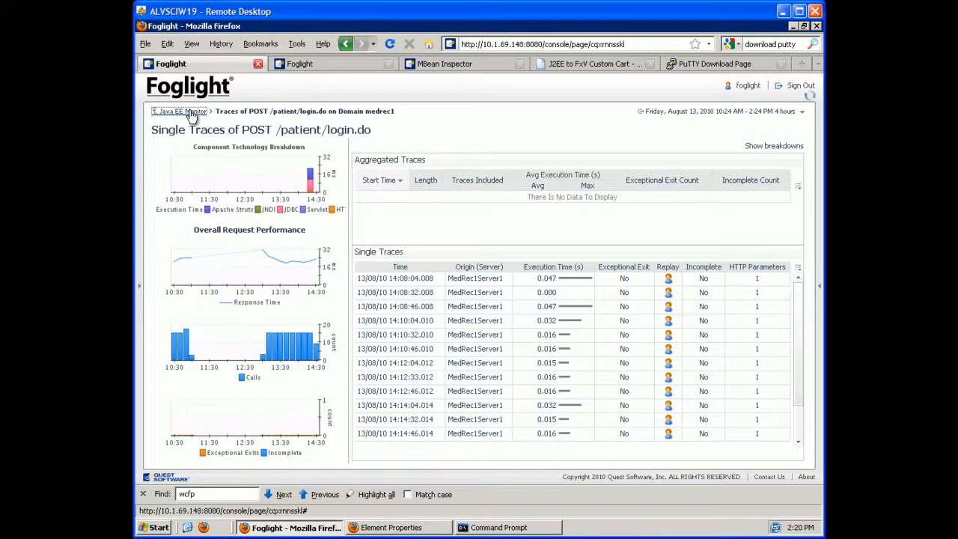
drag(732, 398, 775, 397)
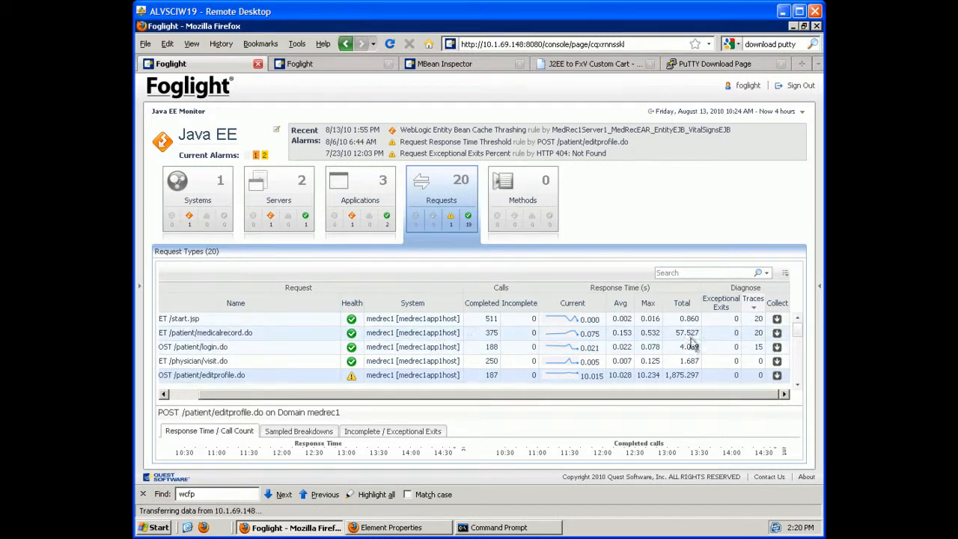
click(762, 335)
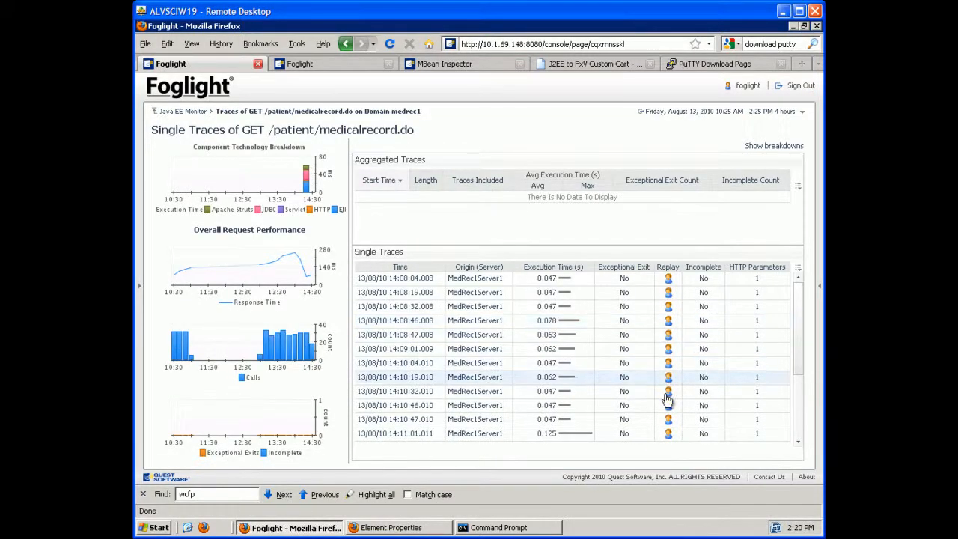
click(668, 434)
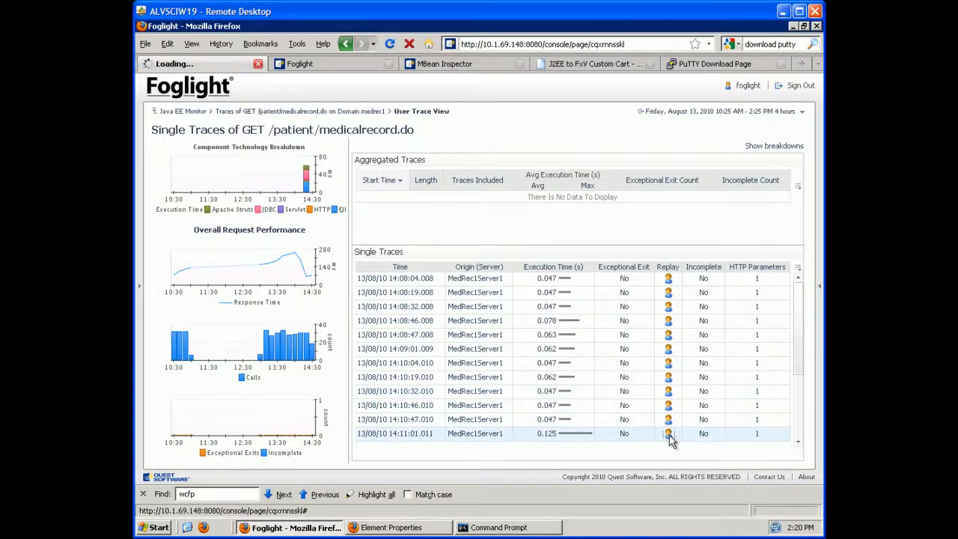